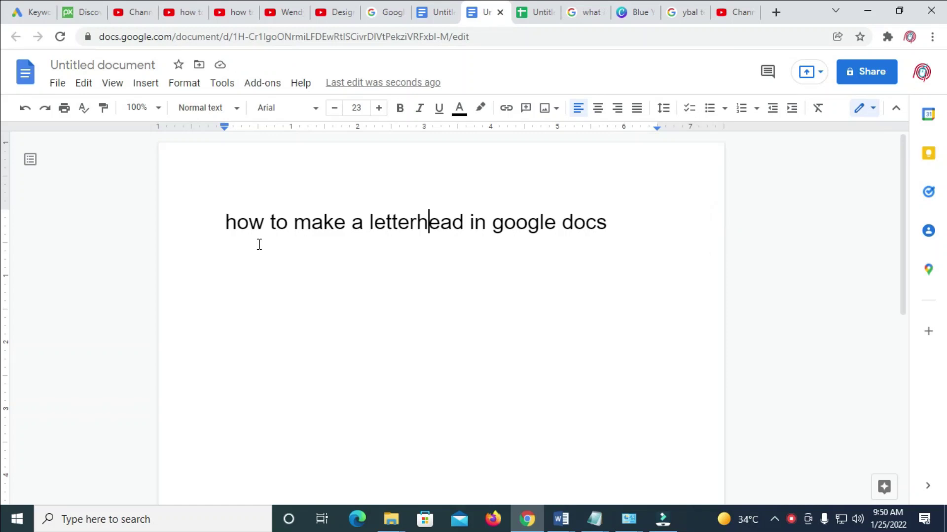
Delete the sample line 'how to make a letterhead in google docs', leaving an empty page.
{"action": "left_click_drag", "start_coordinate": [612, 223], "coordinate": [487, 223]}
{"action": "left_click_drag", "start_coordinate": [363, 221], "coordinate": [227, 222]}
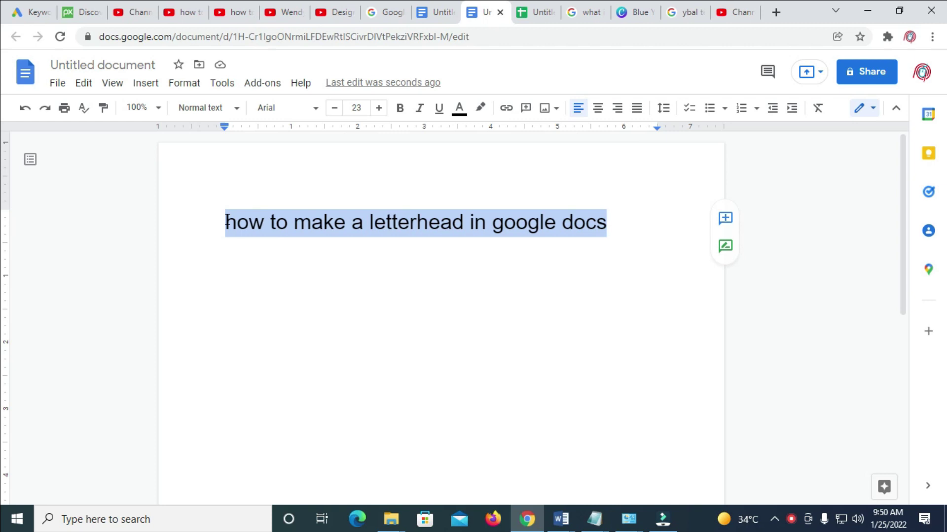
{"action": "key", "text": "BackSpace"}
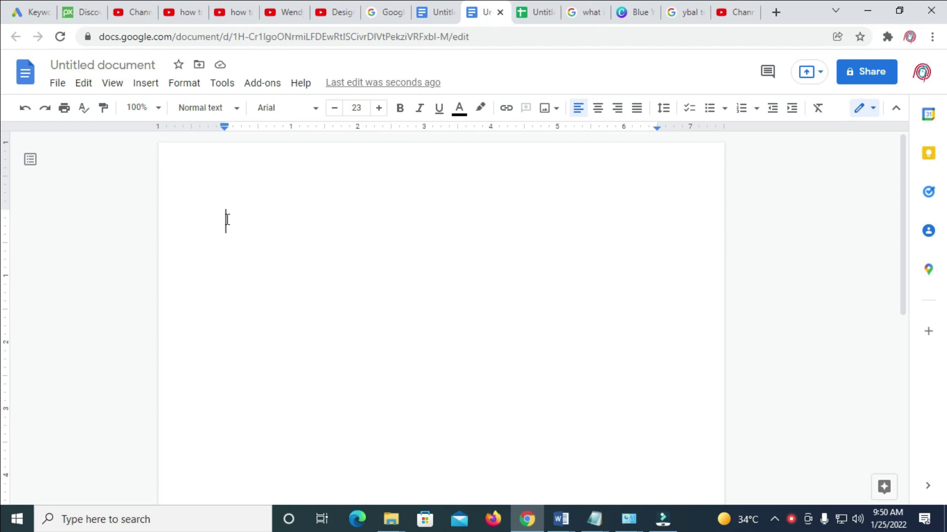
{"action": "left_click", "coordinate": [227, 220]}
Start a new drawing from the Insert menu.
{"action": "left_click", "coordinate": [148, 87]}
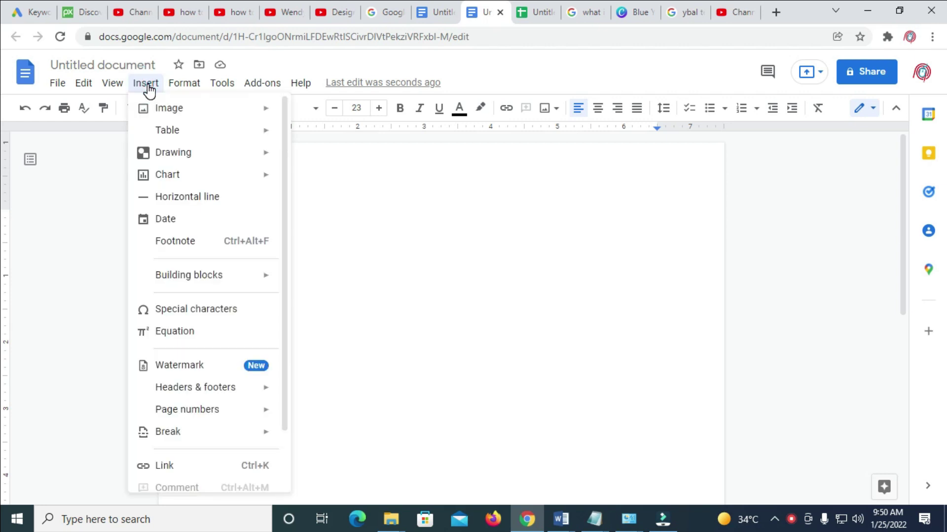
{"action": "mouse_move", "coordinate": [182, 156]}
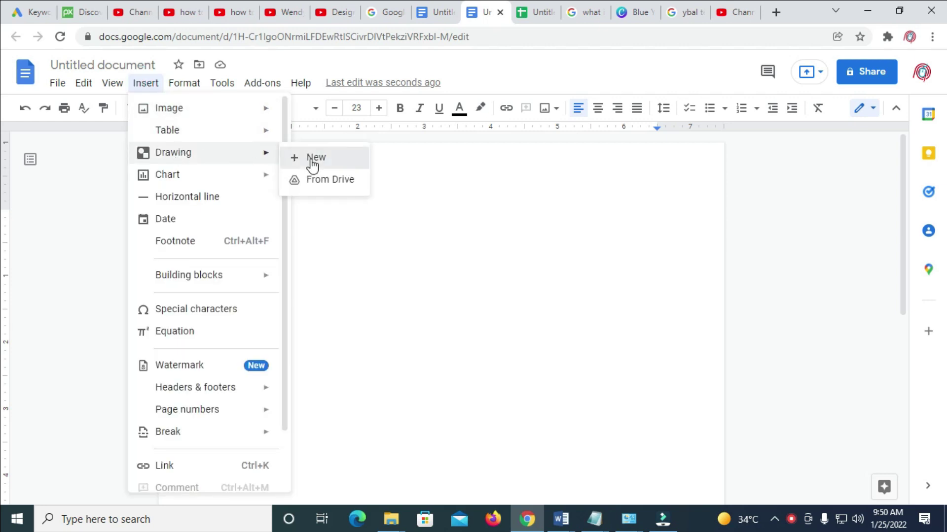
{"action": "left_click", "coordinate": [310, 159]}
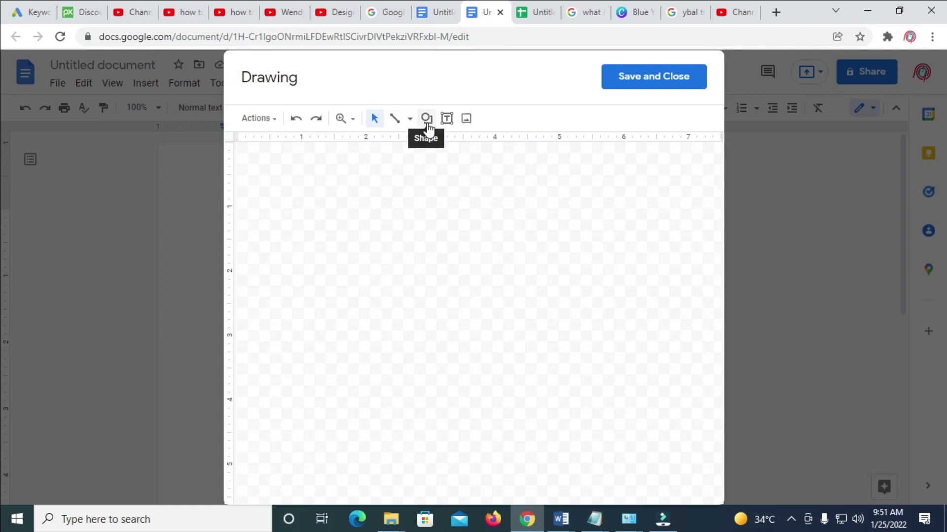
Draw a long, thin rectangle across the full width of the drawing canvas.
{"action": "left_click", "coordinate": [427, 123]}
{"action": "mouse_move", "coordinate": [465, 142]}
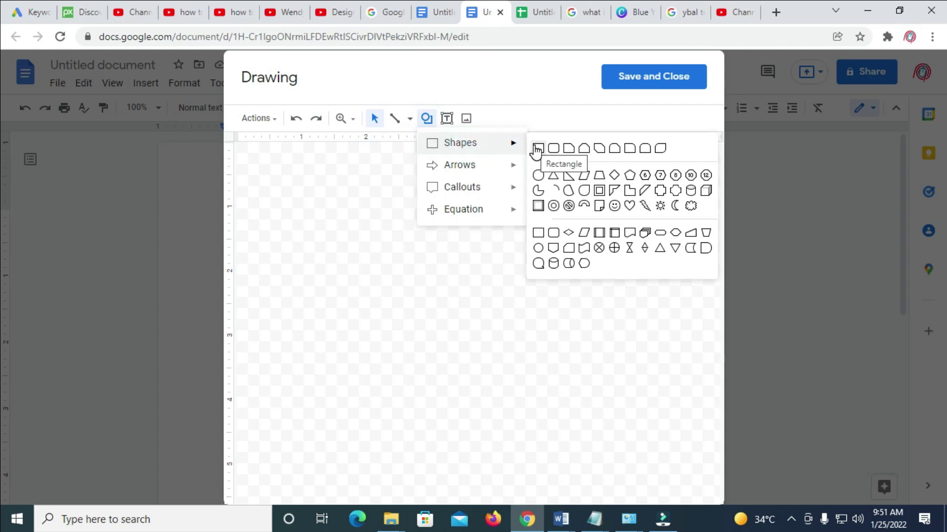
{"action": "left_click", "coordinate": [538, 149]}
{"action": "left_click_drag", "start_coordinate": [247, 161], "coordinate": [713, 157]}
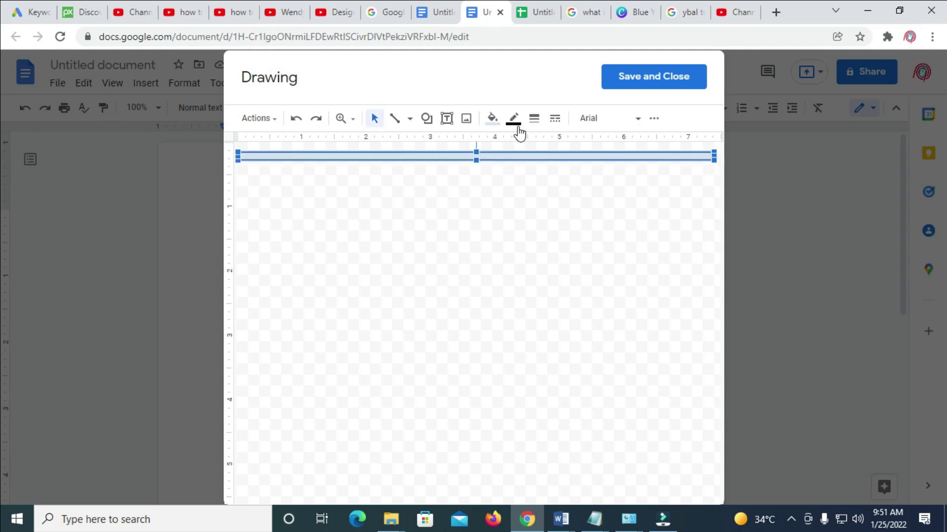
Fill the bar red, recolour it blue, and save the drawing into the document.
{"action": "left_click", "coordinate": [497, 123]}
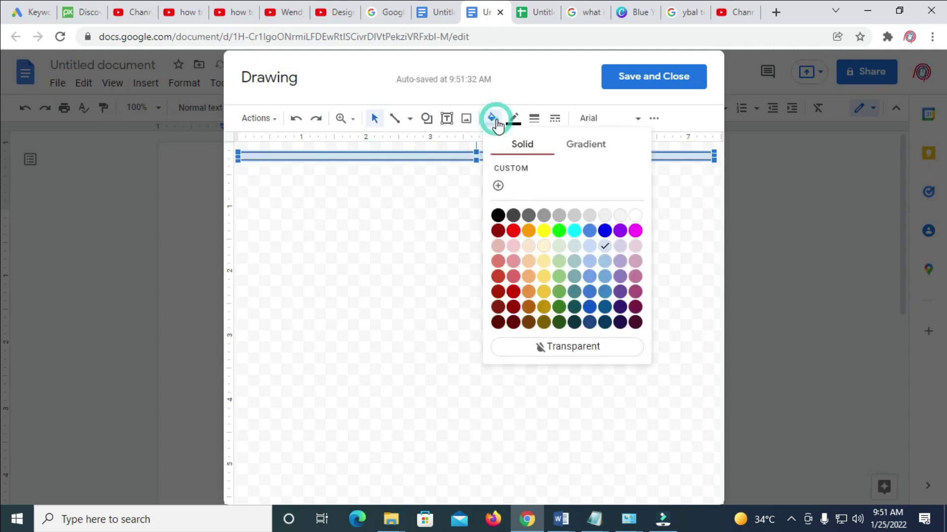
{"action": "left_click", "coordinate": [513, 230]}
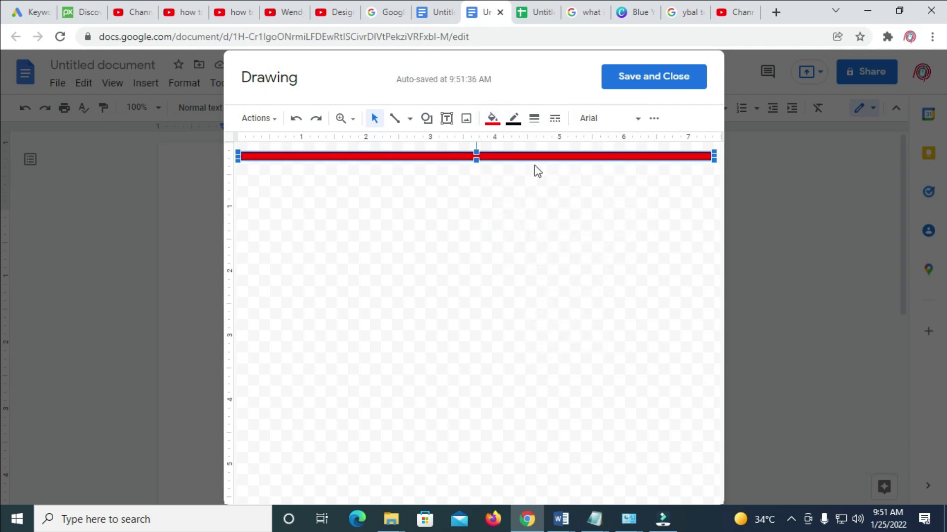
{"action": "left_click", "coordinate": [492, 120]}
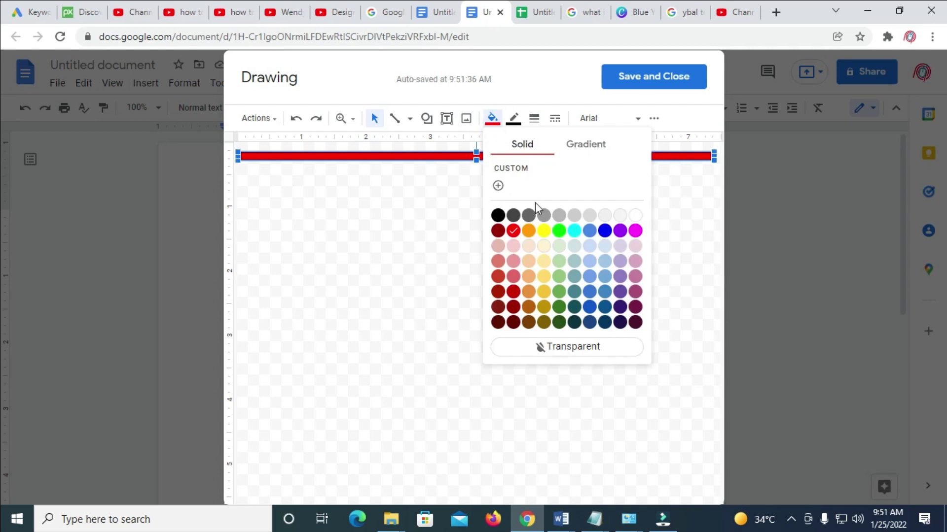
{"action": "left_click", "coordinate": [603, 229]}
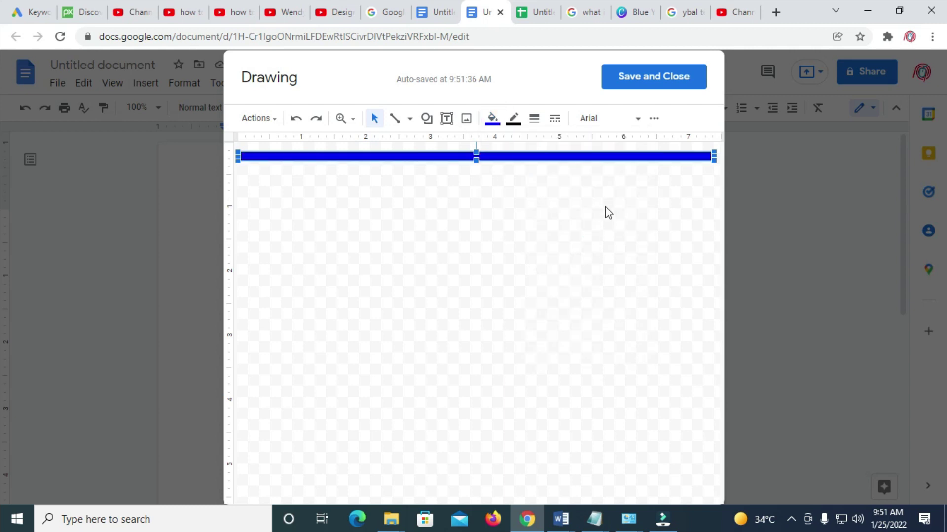
{"action": "left_click", "coordinate": [648, 77]}
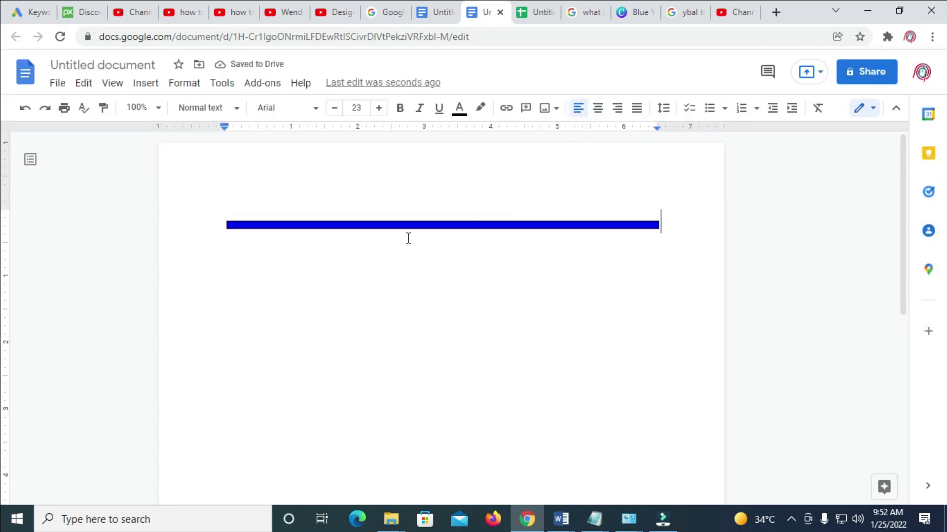
Insert empty lines before the blue bar and put the caret on the top empty line.
{"action": "left_click", "coordinate": [414, 225]}
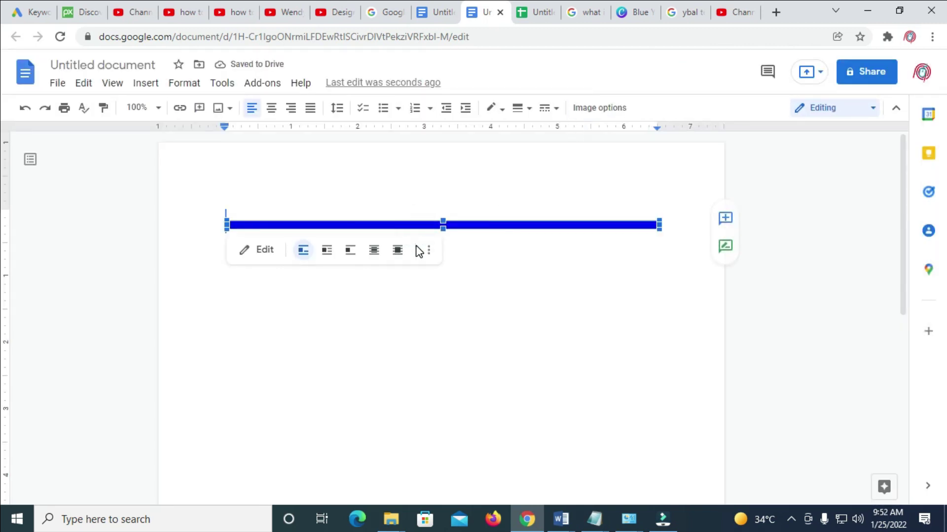
{"action": "left_click", "coordinate": [544, 265]}
{"action": "left_click", "coordinate": [595, 359]}
{"action": "left_click", "coordinate": [595, 331]}
{"action": "double_click", "coordinate": [562, 274]}
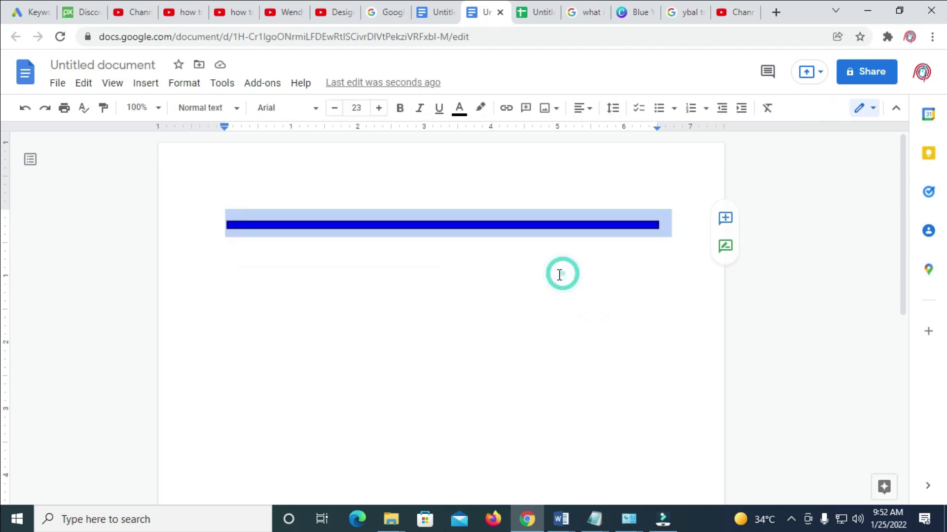
{"action": "left_click", "coordinate": [497, 286]}
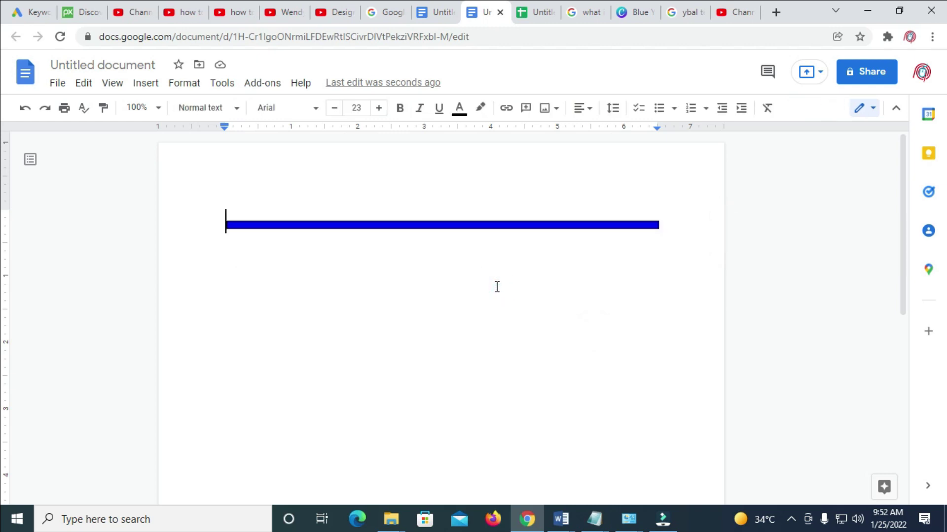
{"action": "key", "text": "Return"}
{"action": "key", "text": "Return"}
{"action": "left_click", "coordinate": [299, 231]}
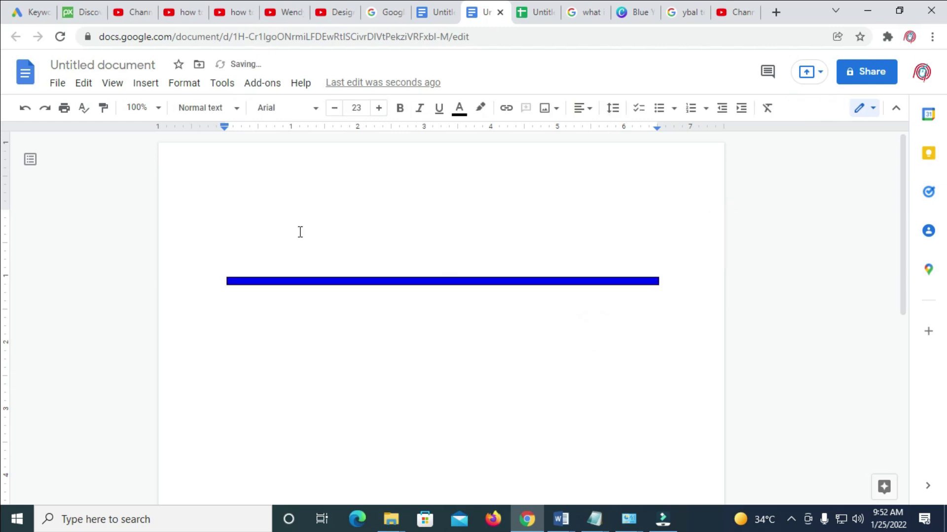
Start a second new drawing and bring up its Insert image upload options.
{"action": "left_click", "coordinate": [146, 84]}
{"action": "left_click", "coordinate": [151, 147]}
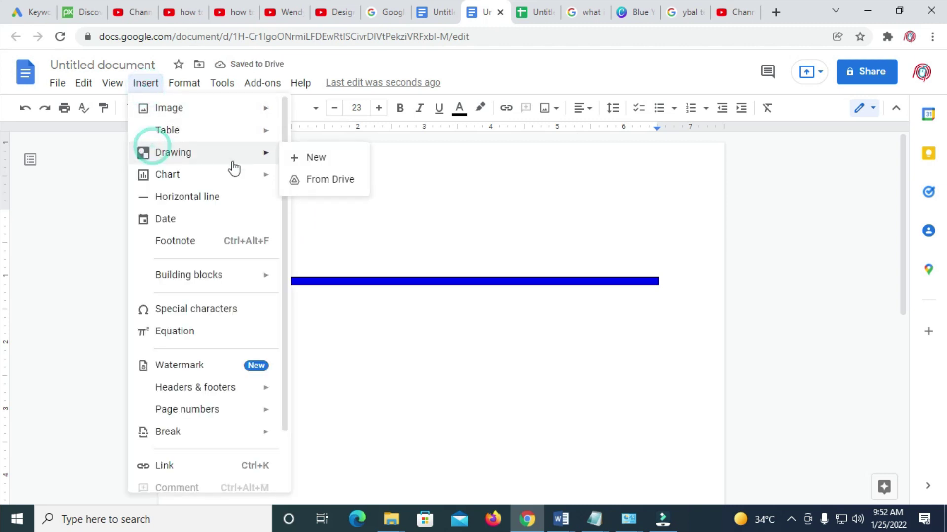
{"action": "left_click", "coordinate": [335, 159]}
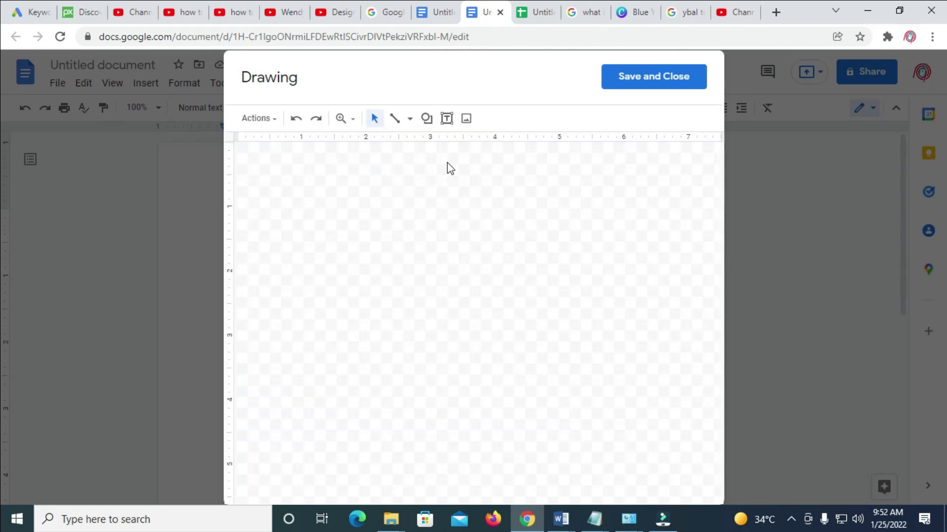
{"action": "left_click", "coordinate": [466, 120]}
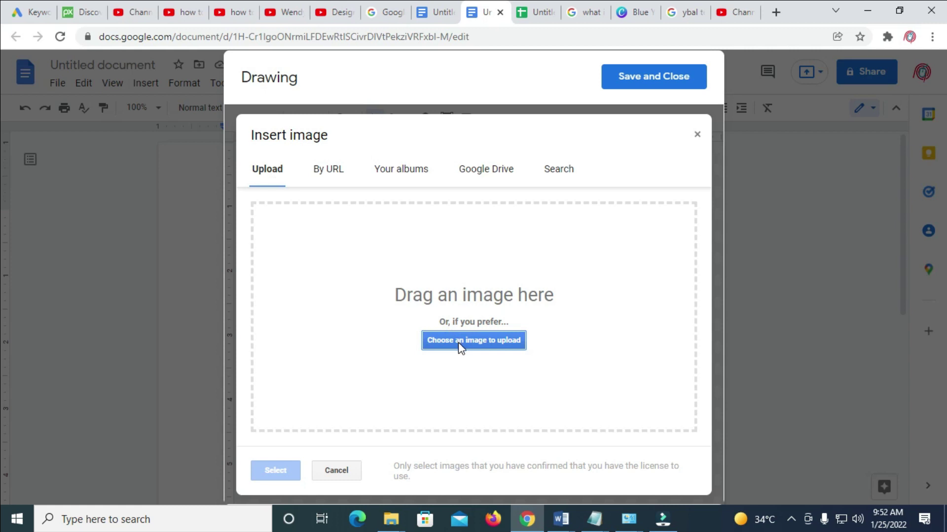
Upload the red-and-blue logo image file from the computer into the drawing.
{"action": "left_click", "coordinate": [478, 341]}
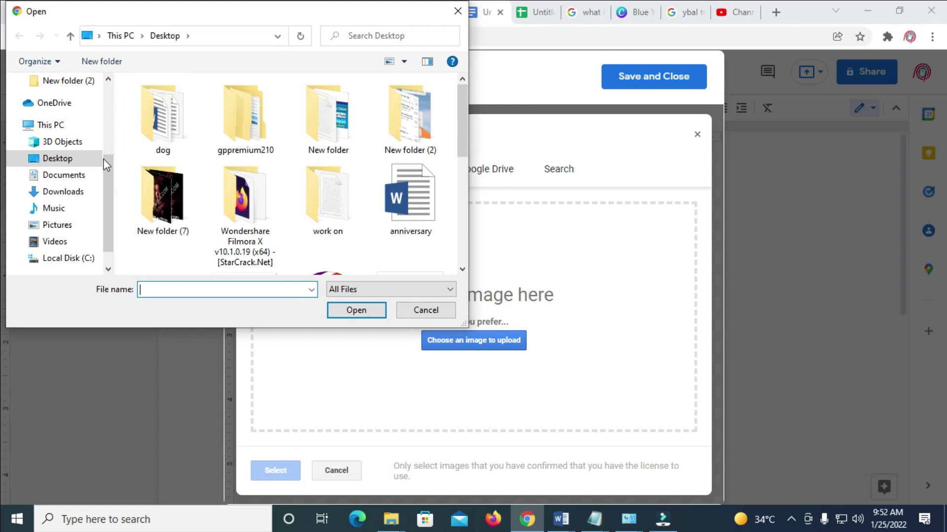
{"action": "left_click_drag", "start_coordinate": [462, 141], "coordinate": [461, 223]}
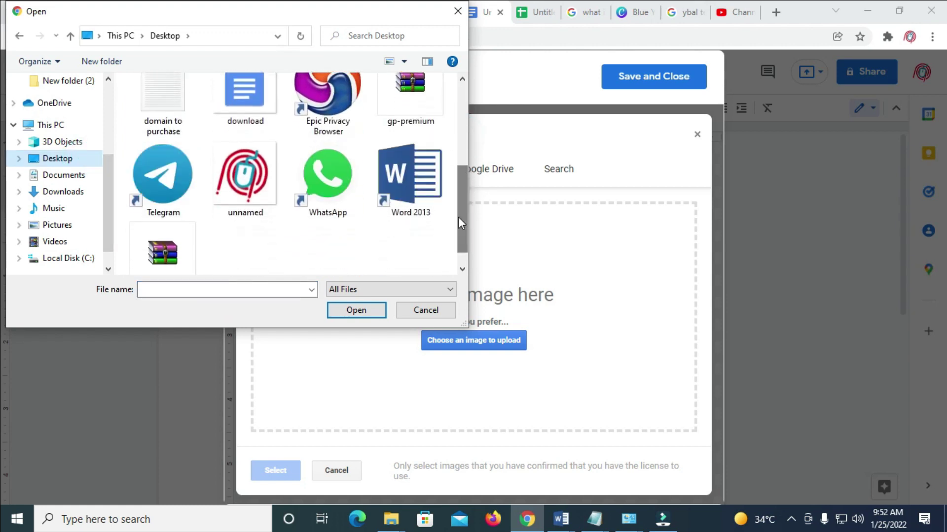
{"action": "left_click", "coordinate": [245, 177]}
{"action": "left_click", "coordinate": [368, 310]}
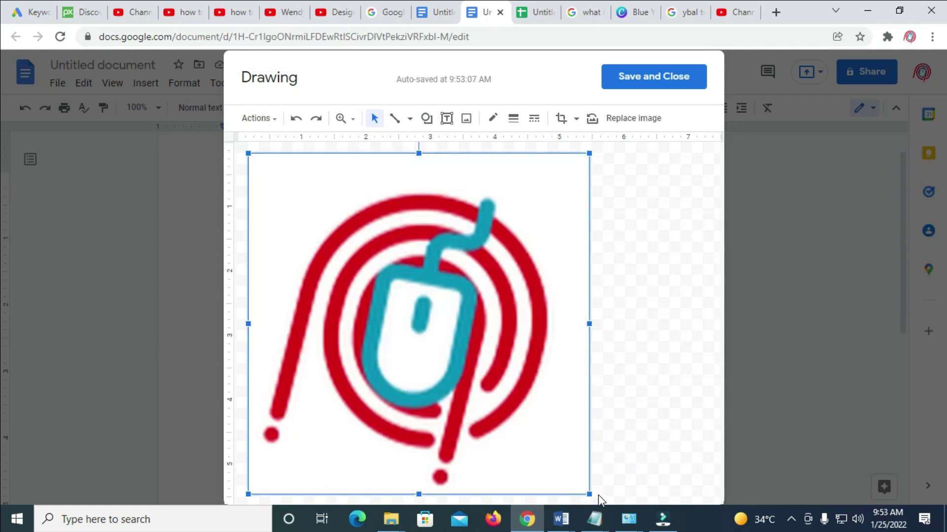
Shrink the logo to a small icon in the canvas's top-left corner.
{"action": "left_click_drag", "start_coordinate": [590, 495], "coordinate": [302, 211]}
{"action": "left_click", "coordinate": [302, 211]}
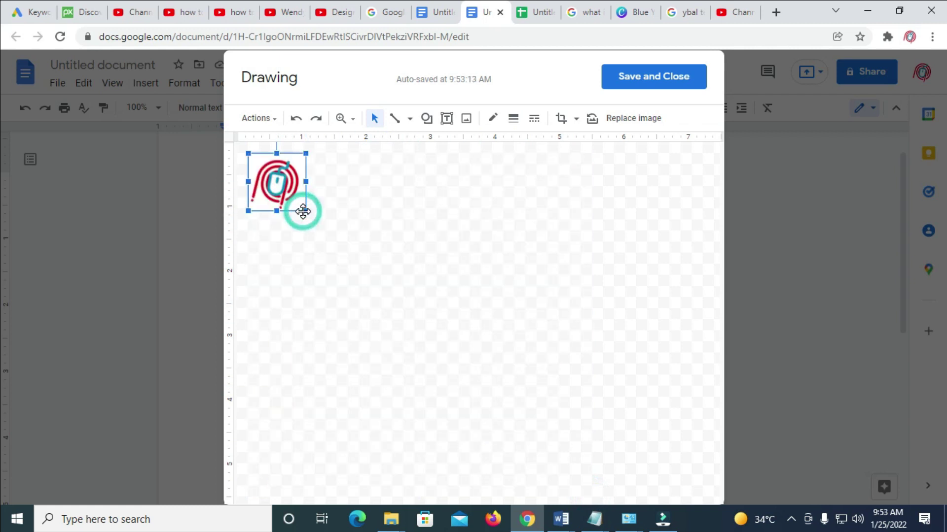
{"action": "left_click", "coordinate": [304, 211]}
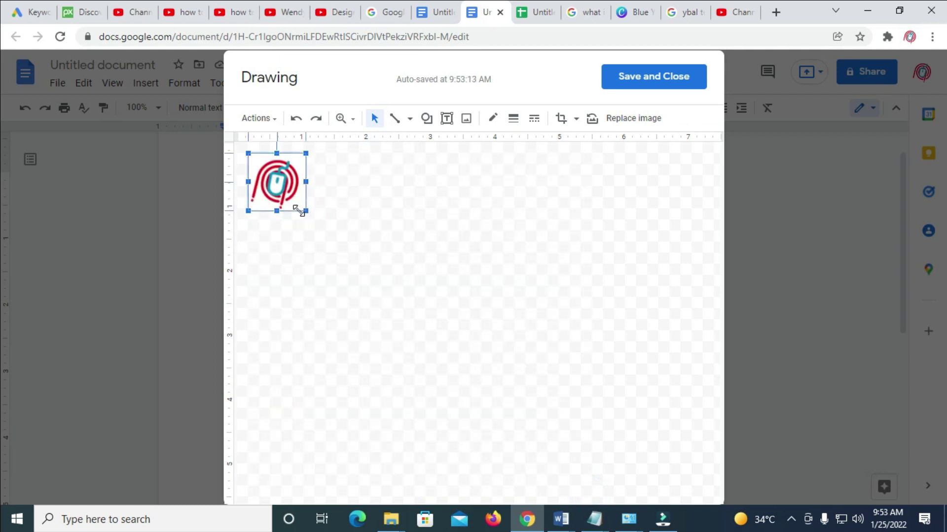
{"action": "left_click_drag", "start_coordinate": [300, 210], "coordinate": [307, 213]}
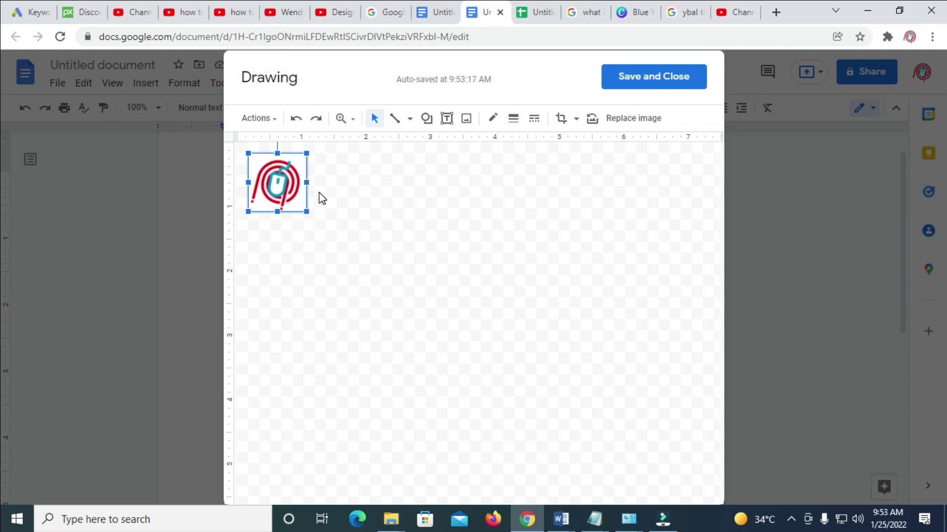
{"action": "left_click", "coordinate": [329, 171]}
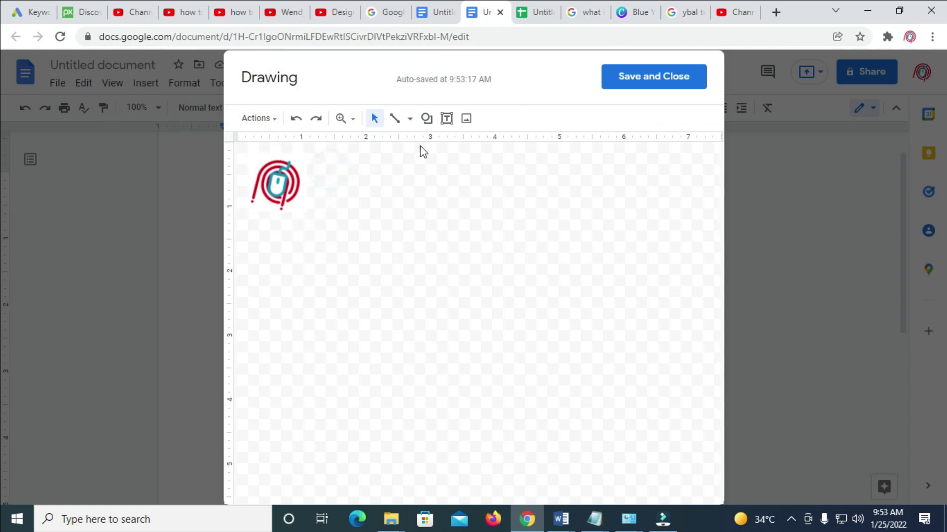
Draw a text box right of the logo and type 'YBAL TECH' with 'YOUTUBE' below.
{"action": "left_click", "coordinate": [446, 120]}
{"action": "left_click_drag", "start_coordinate": [309, 157], "coordinate": [417, 209]}
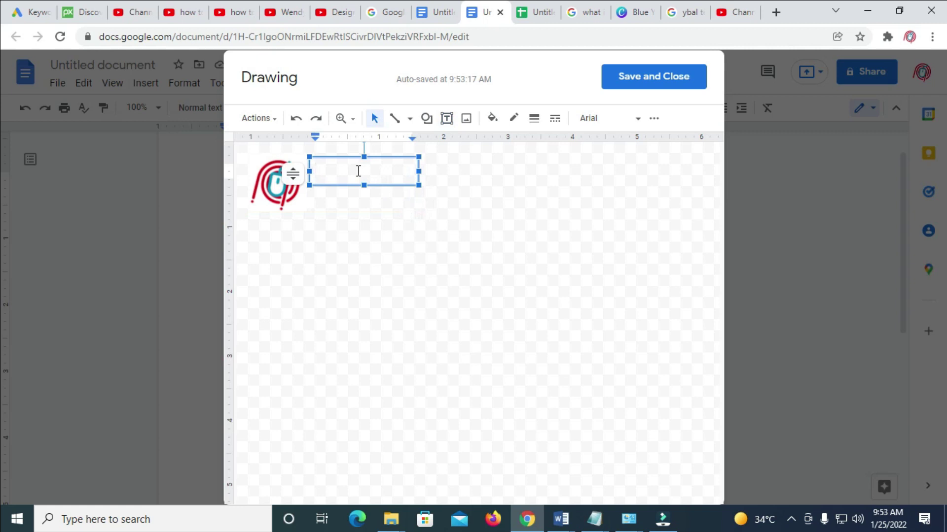
{"action": "type", "text": "YBAL TECH"}
{"action": "key", "text": "Return"}
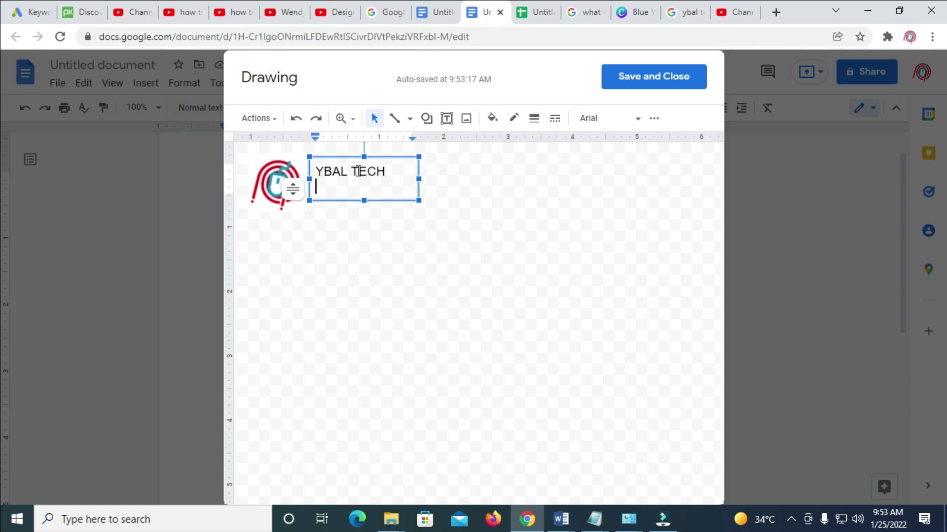
{"action": "type", "text": "YOUTUBE"}
Clear the box and retype 'YBAL TECH' with 'Youtube Channel' on the second line.
{"action": "key", "text": "ctrl+a"}
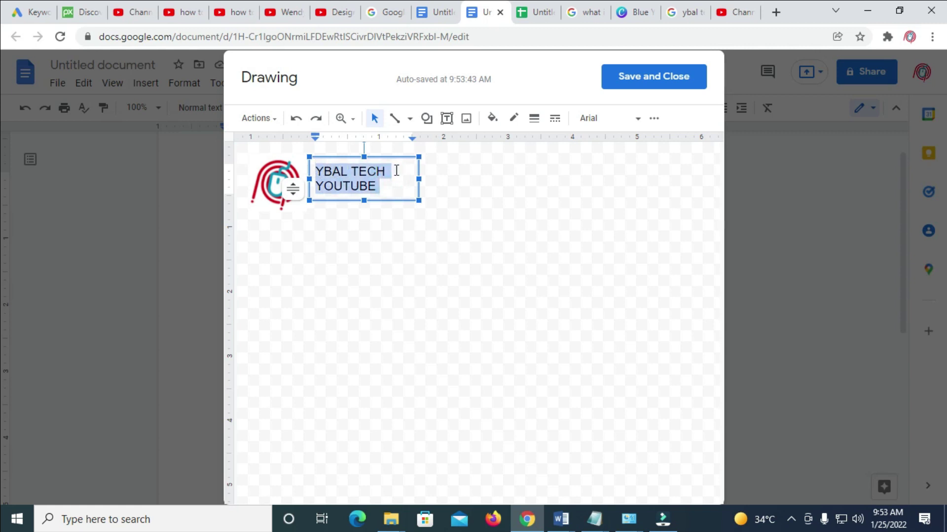
{"action": "key", "text": "BackSpace"}
{"action": "type", "text": "Y"}
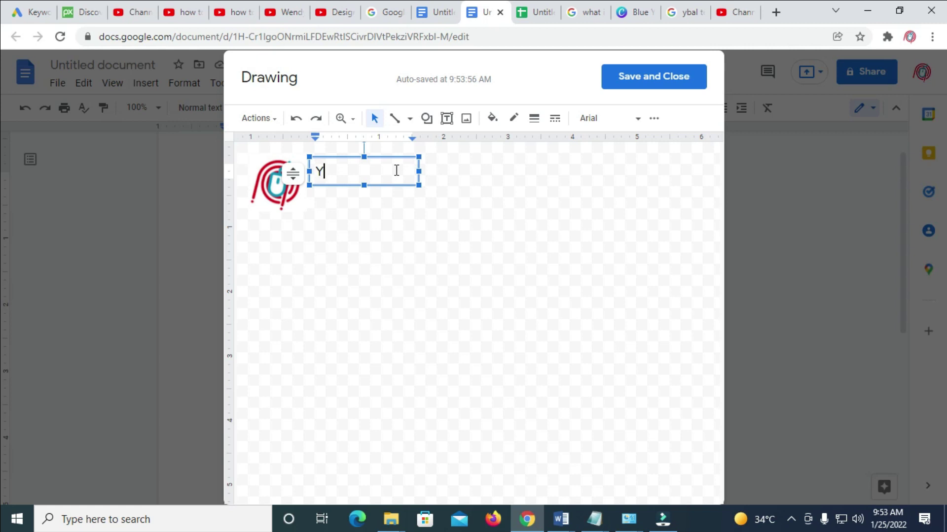
{"action": "type", "text": "BAL TECH"}
{"action": "key", "text": "Return"}
{"action": "type", "text": "Youtube Chn"}
{"action": "key", "text": "BackSpace"}
{"action": "type", "text": "annle"}
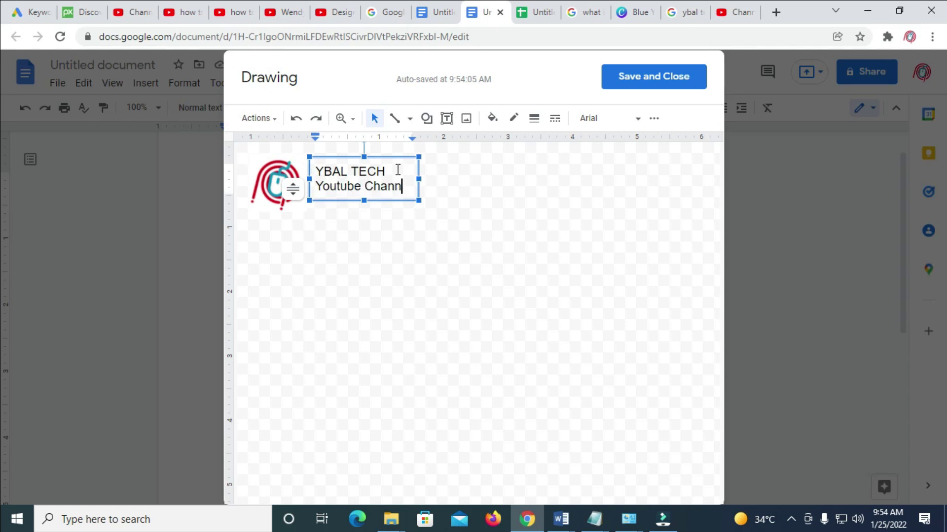
{"action": "key", "text": "BackSpace"}
{"action": "key", "text": "BackSpace"}
{"action": "key", "text": "BackSpace"}
{"action": "type", "text": "nel"}
Nudge the text box closer to the logo and select all its text.
{"action": "left_click", "coordinate": [372, 155]}
{"action": "left_click_drag", "start_coordinate": [373, 155], "coordinate": [377, 157]}
{"action": "left_click", "coordinate": [384, 177]}
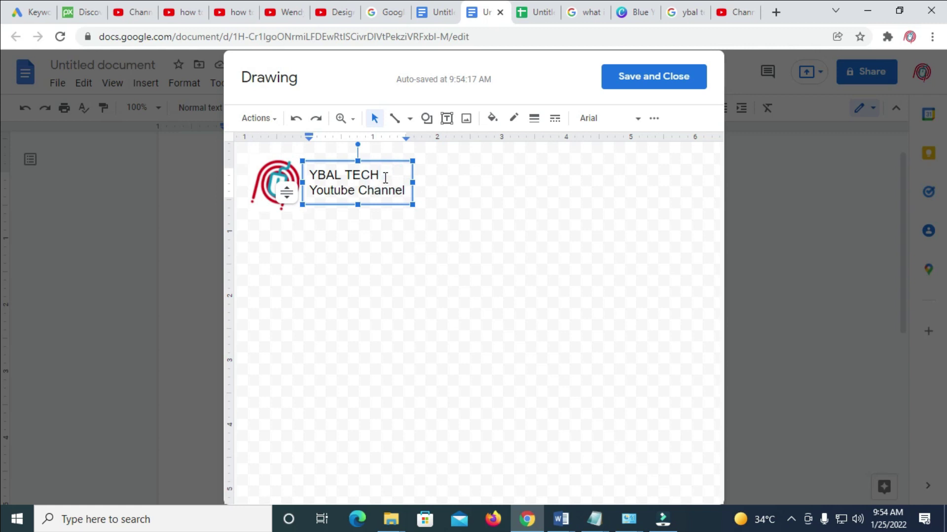
{"action": "key", "text": "ctrl+a"}
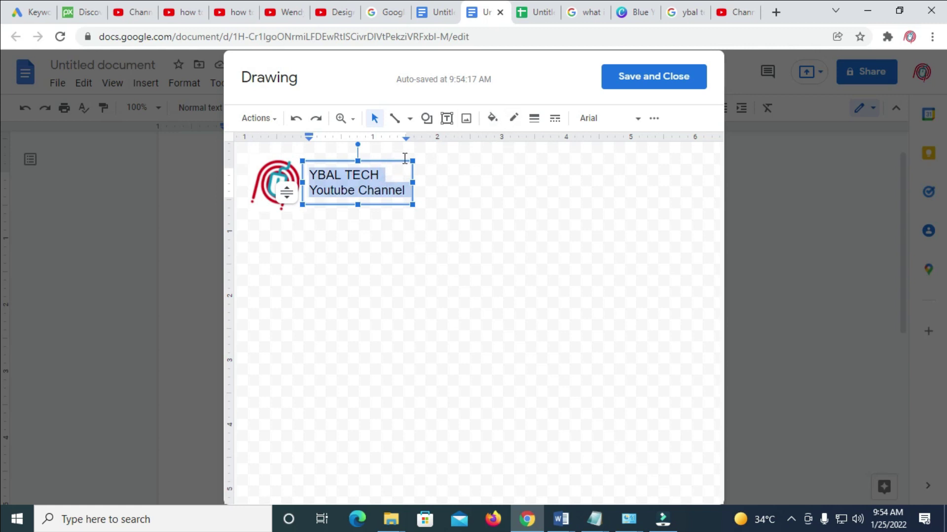
Try Oswald and Comic Sans MS, then set the text font to Caveat.
{"action": "left_click", "coordinate": [634, 120]}
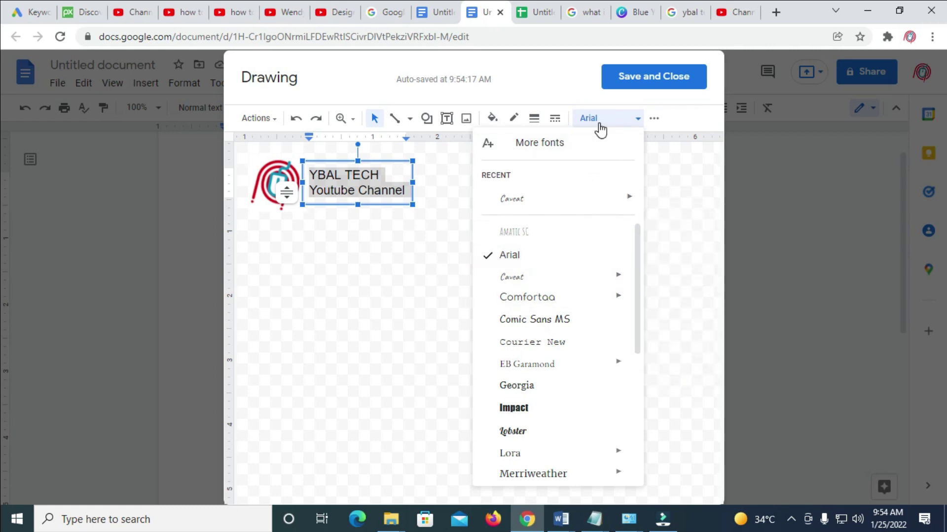
{"action": "left_click_drag", "start_coordinate": [639, 265], "coordinate": [625, 389]}
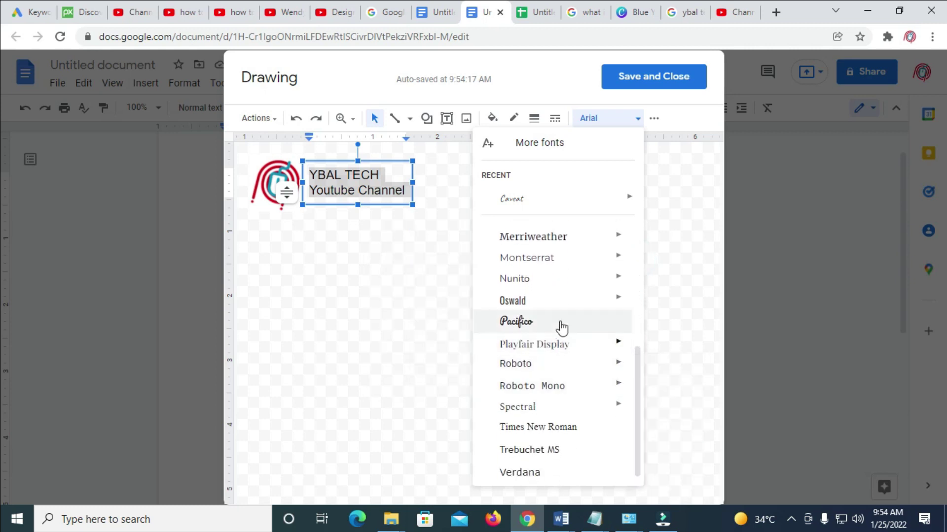
{"action": "left_click", "coordinate": [525, 301]}
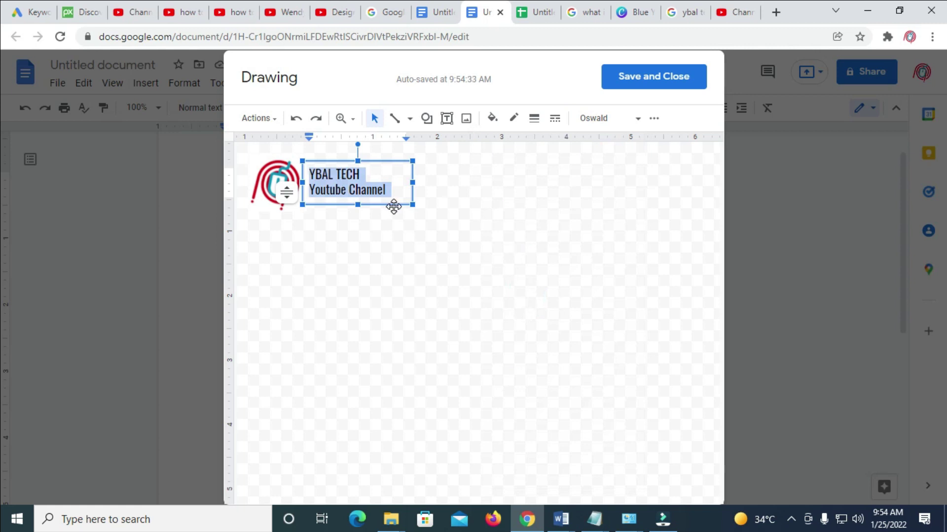
{"action": "left_click", "coordinate": [631, 119]}
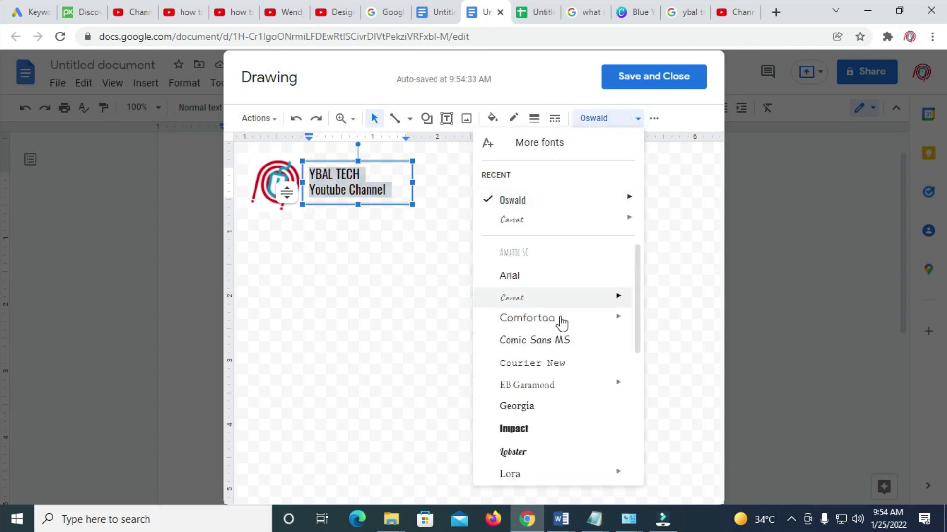
{"action": "left_click", "coordinate": [567, 340]}
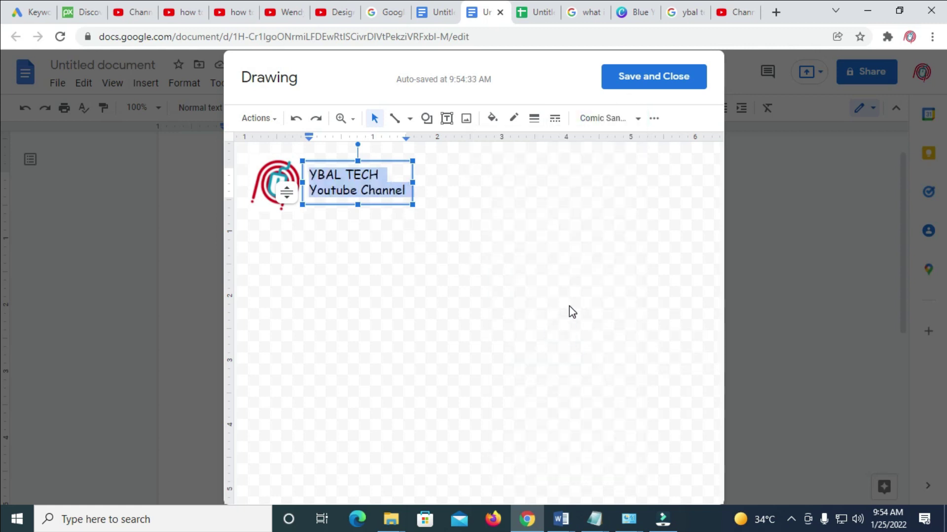
{"action": "left_click", "coordinate": [614, 119]}
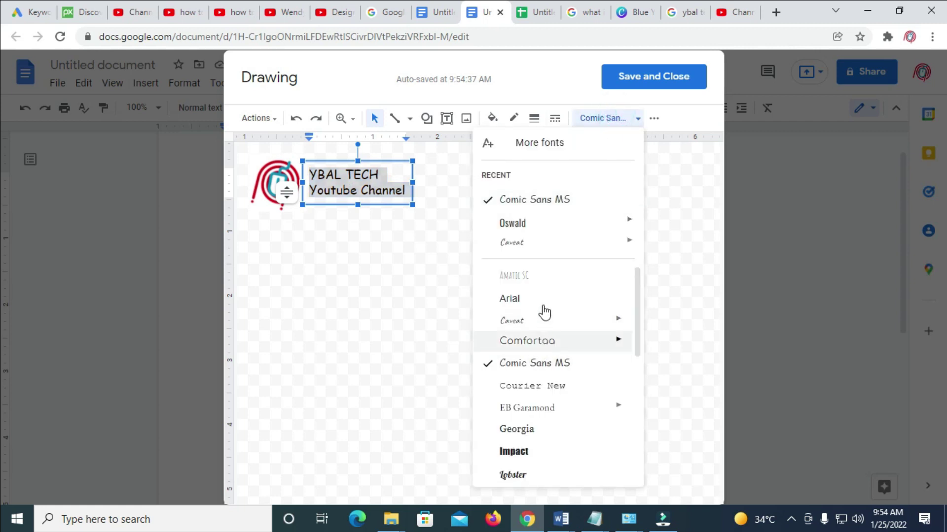
{"action": "left_click", "coordinate": [545, 243]}
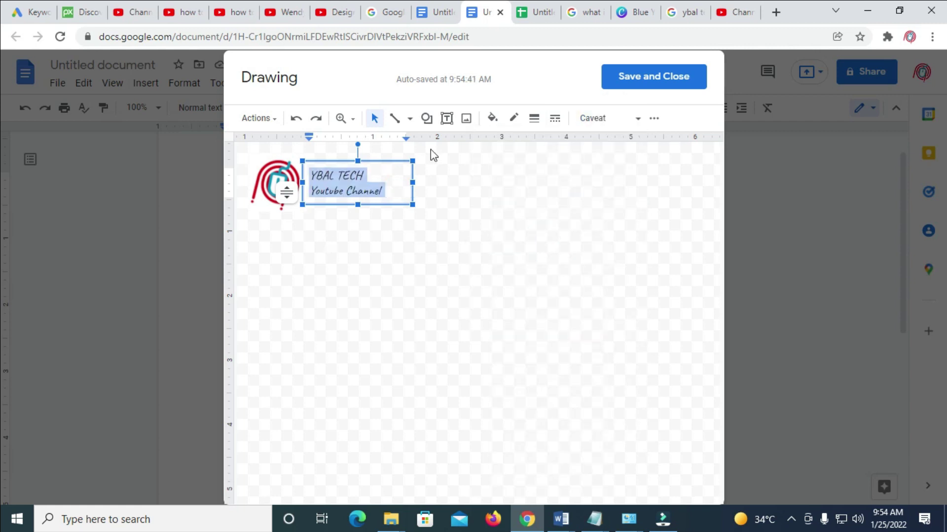
Make the YBAL TECH text bold, 17 pt and blue.
{"action": "left_click", "coordinate": [654, 118]}
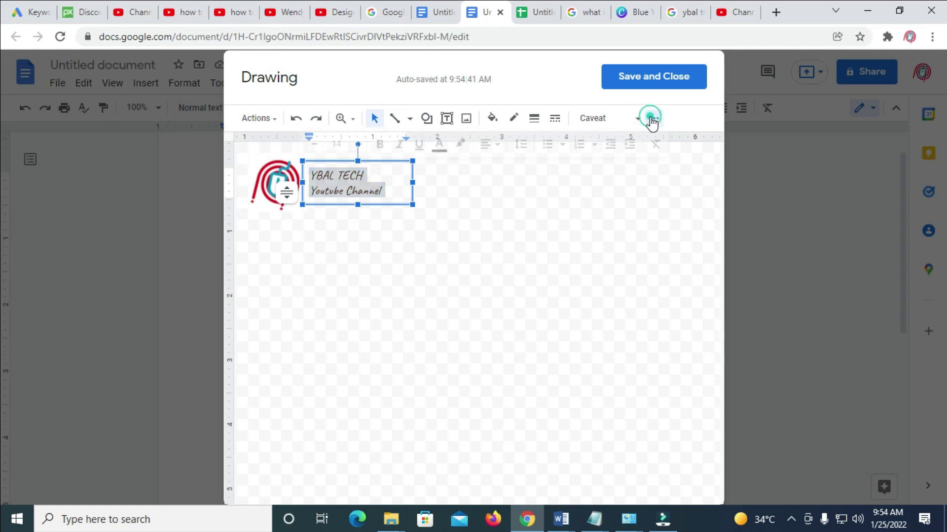
{"action": "left_click", "coordinate": [379, 146]}
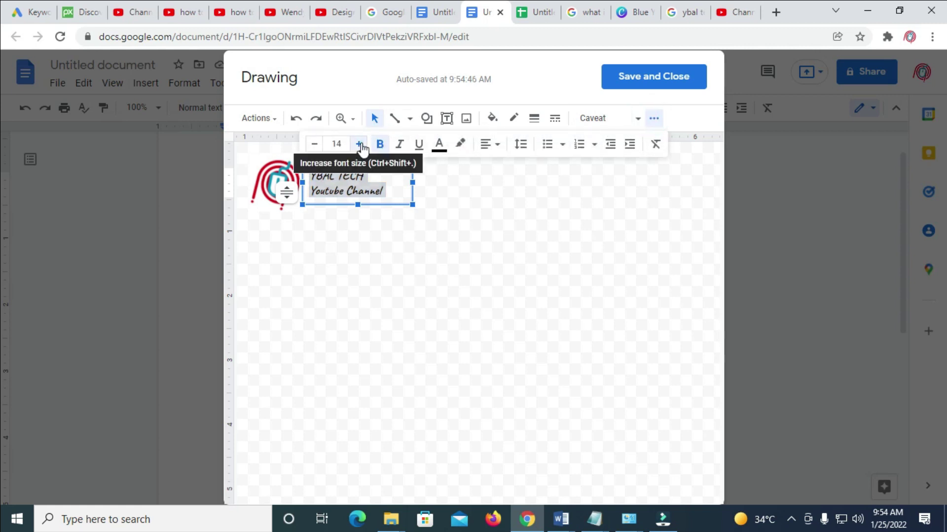
{"action": "left_click", "coordinate": [359, 144]}
{"action": "left_click", "coordinate": [359, 145]}
{"action": "left_click", "coordinate": [359, 144]}
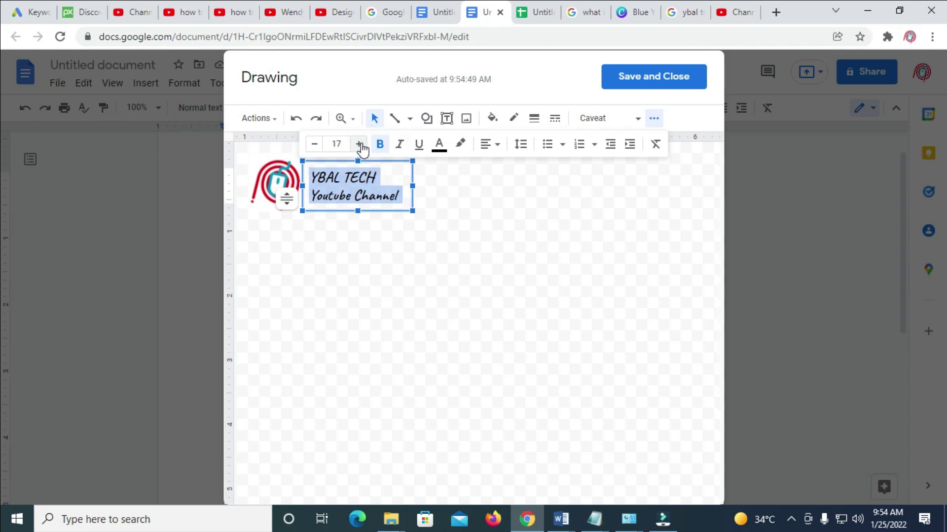
{"action": "left_click", "coordinate": [439, 145]}
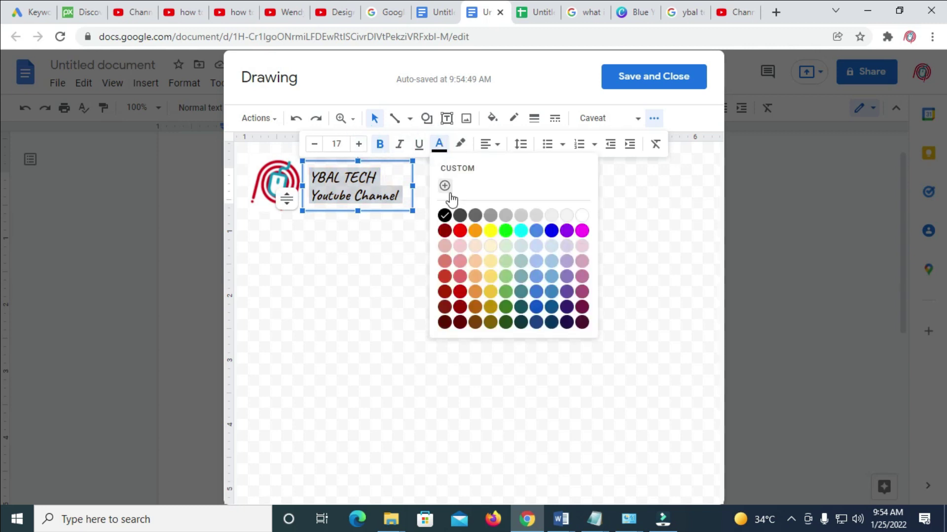
{"action": "left_click", "coordinate": [550, 231]}
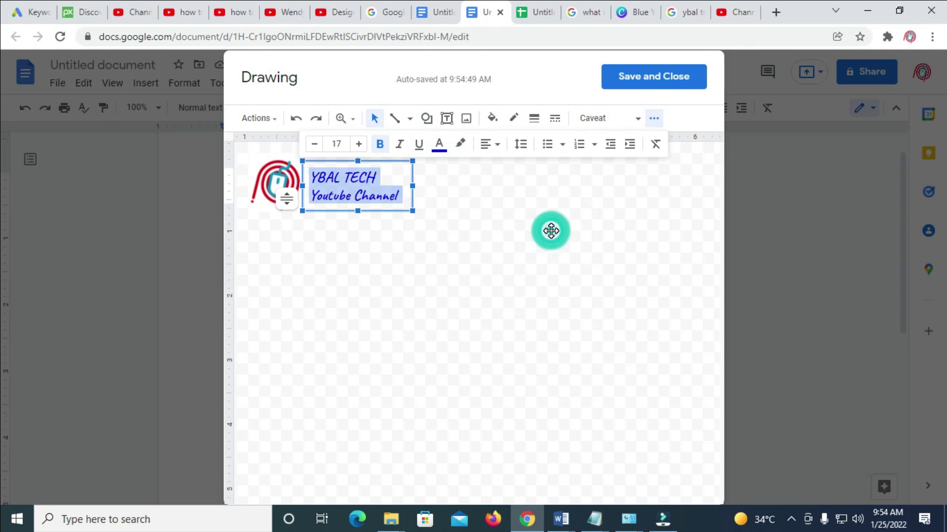
{"action": "left_click", "coordinate": [526, 230]}
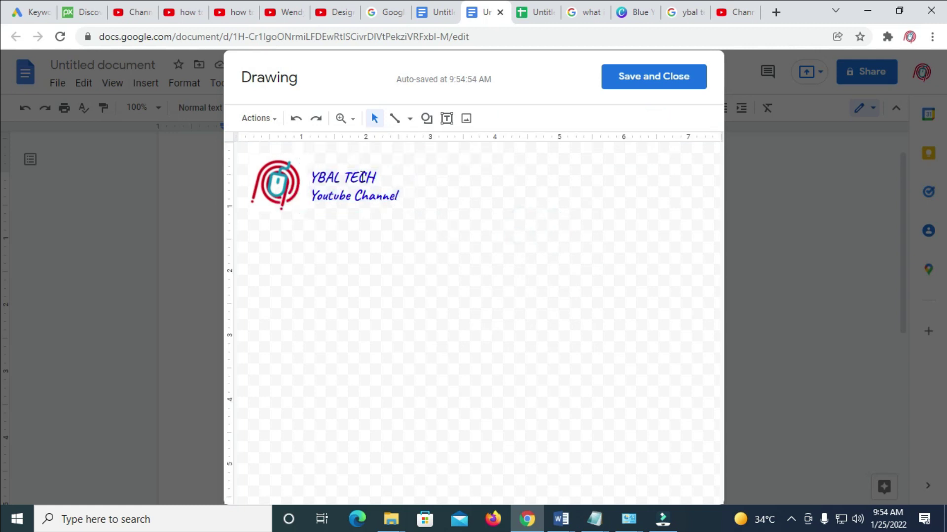
Shift the text box slightly up and left so it sits snugly beside the logo.
{"action": "left_click", "coordinate": [338, 179]}
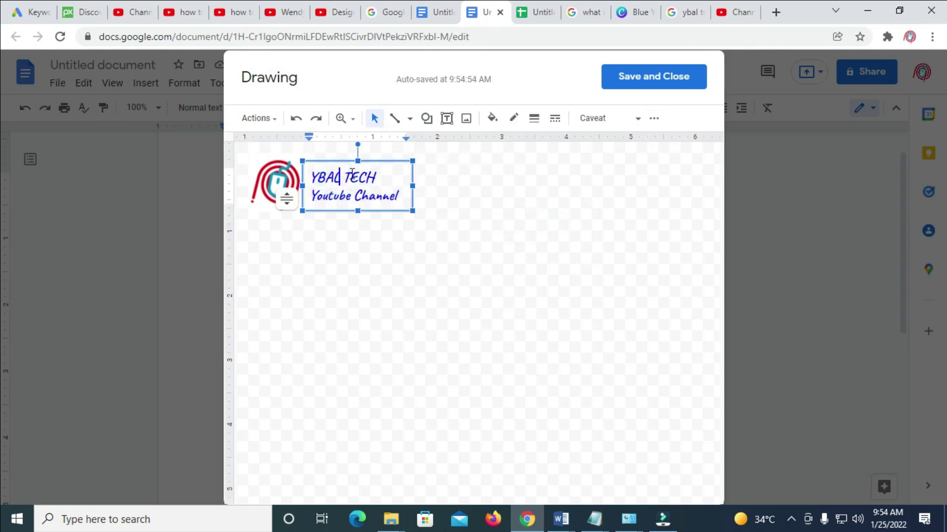
{"action": "left_click", "coordinate": [326, 155]}
{"action": "left_click_drag", "start_coordinate": [327, 155], "coordinate": [321, 153]}
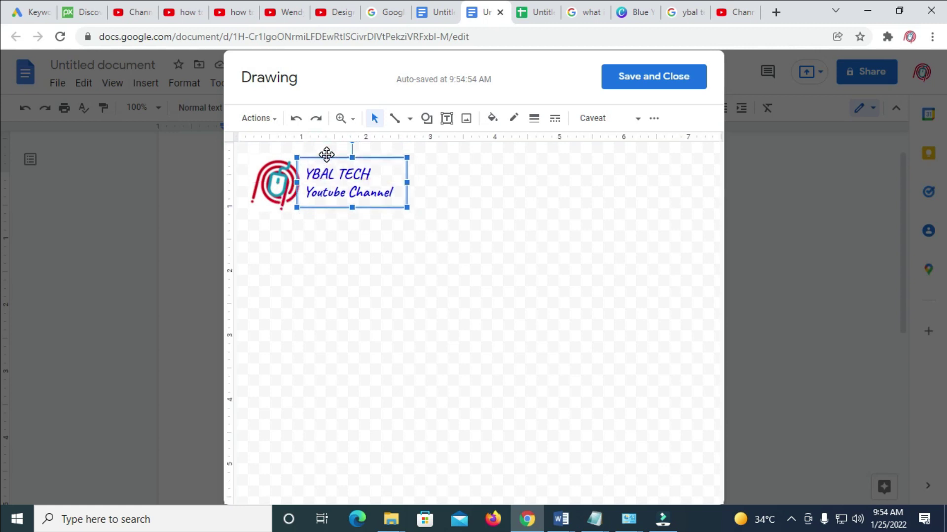
{"action": "left_click", "coordinate": [466, 186]}
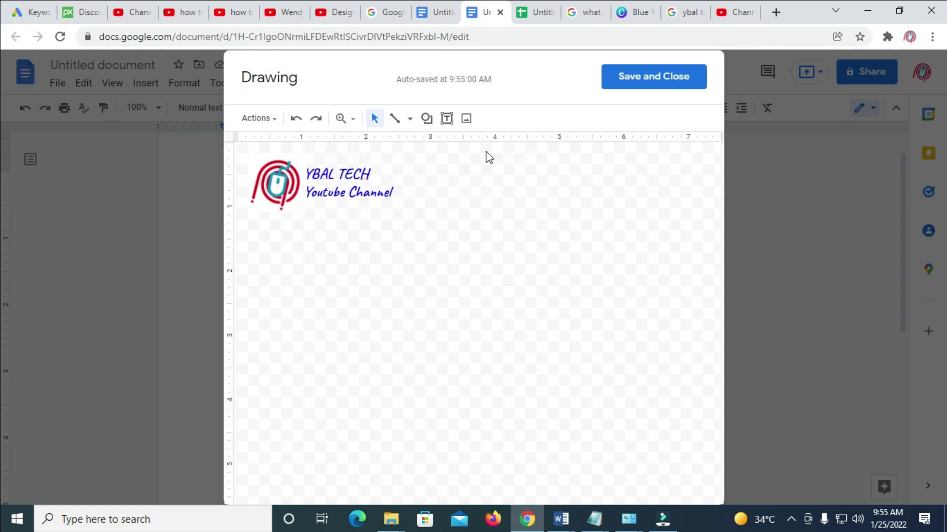
Create a text box at the canvas's top right and enter the contact e-mail without a link.
{"action": "left_click", "coordinate": [447, 118]}
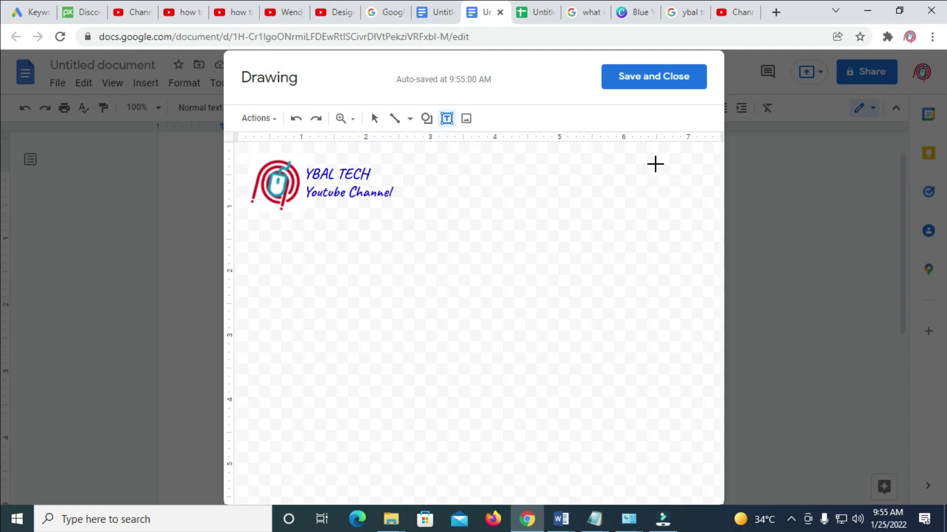
{"action": "left_click_drag", "start_coordinate": [589, 160], "coordinate": [720, 201]}
{"action": "left_click", "coordinate": [624, 174]}
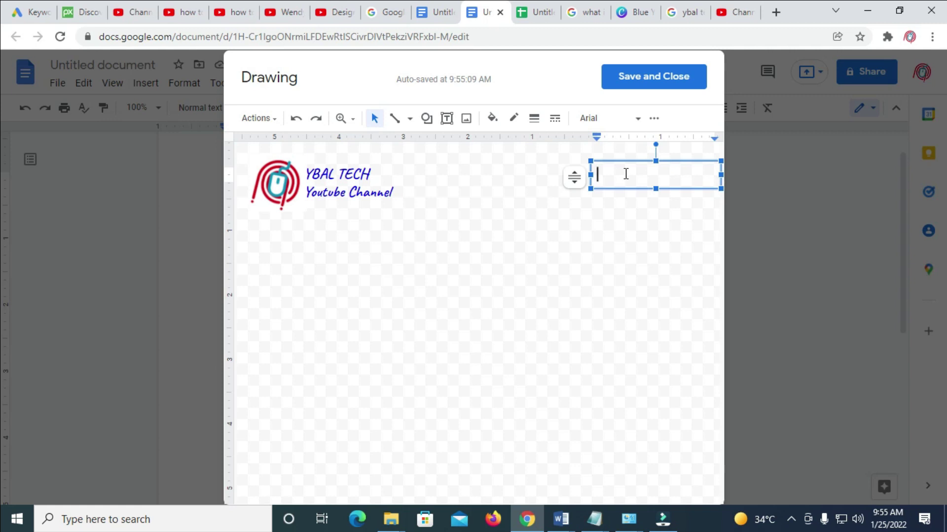
{"action": "key", "text": "Return"}
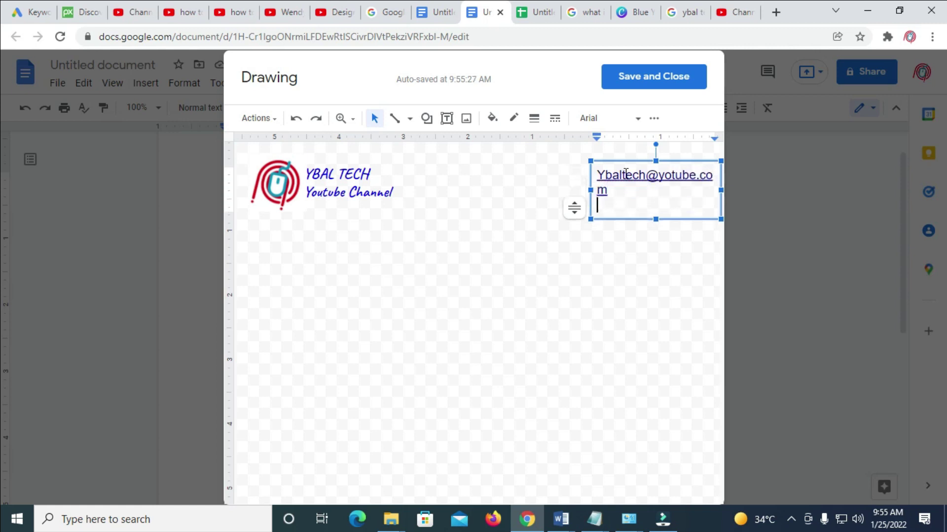
{"action": "key", "text": "ctrl+z"}
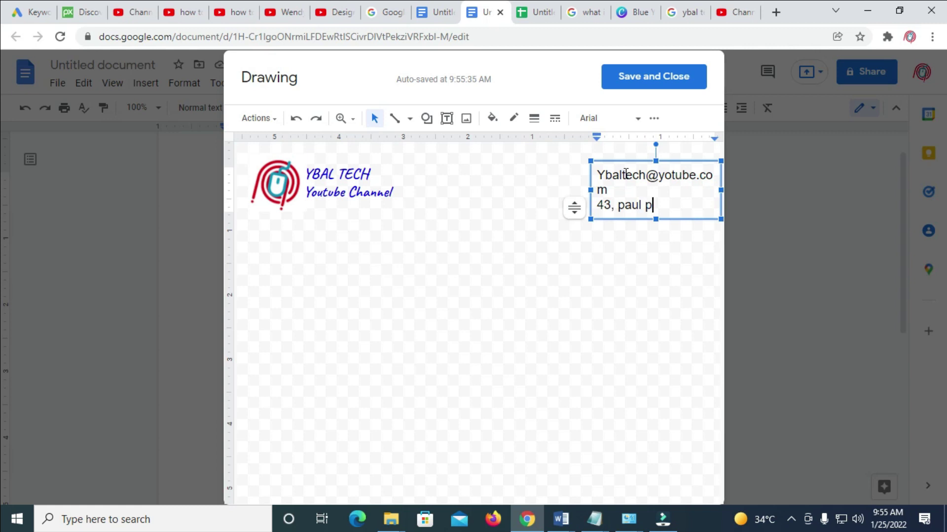
Correct and complete the street address, then start the phone number on a new line.
{"action": "key", "text": "BackSpace"}
{"action": "key", "text": "BackSpace"}
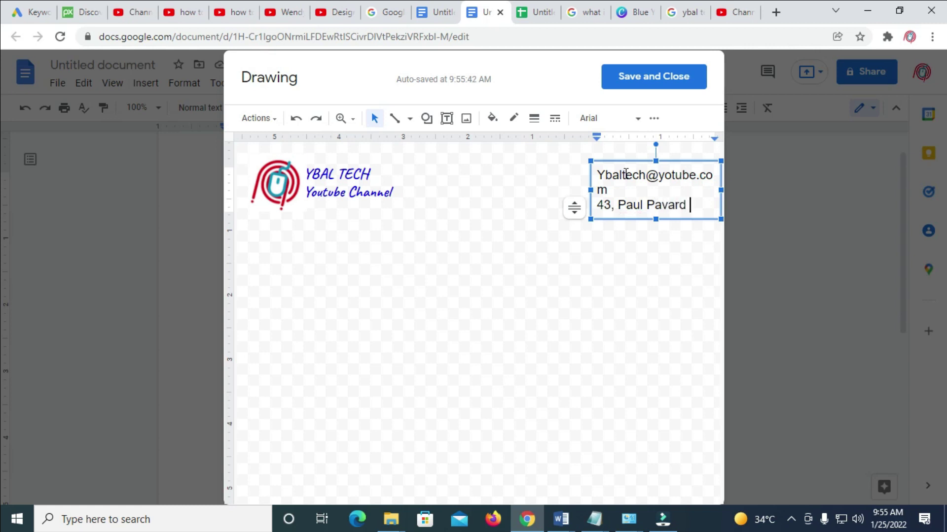
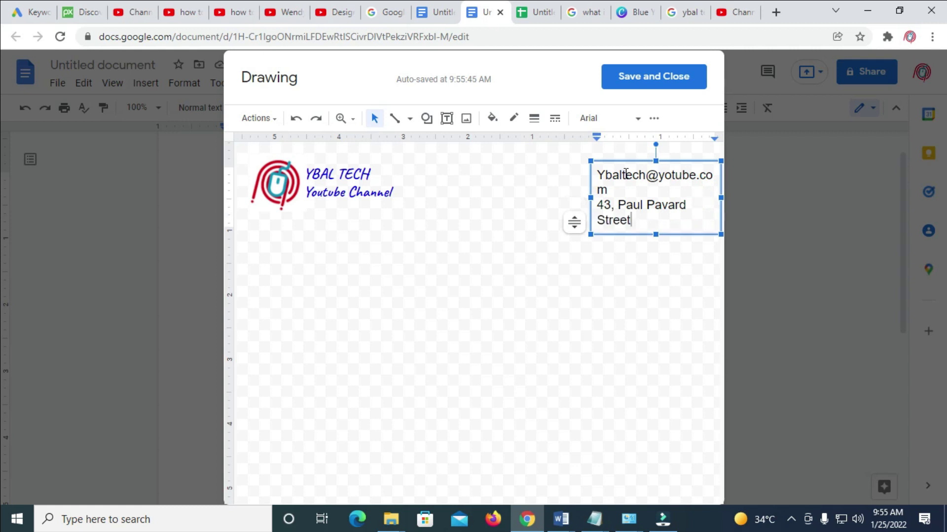
{"action": "key", "text": "Return"}
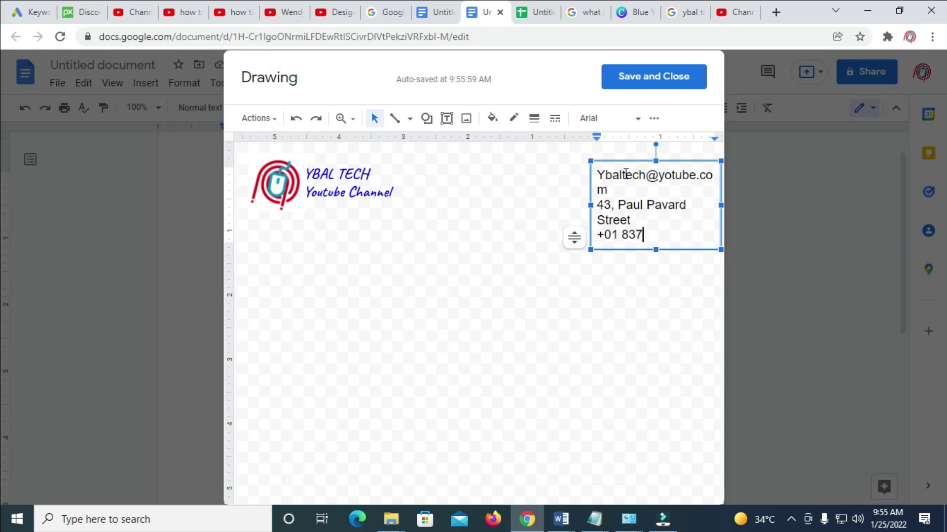
{"action": "type", "text": "38 093"}
Widen the contact text box so each detail fits one line, and set its text to size 11.
{"action": "left_click_drag", "start_coordinate": [590, 205], "coordinate": [536, 204]}
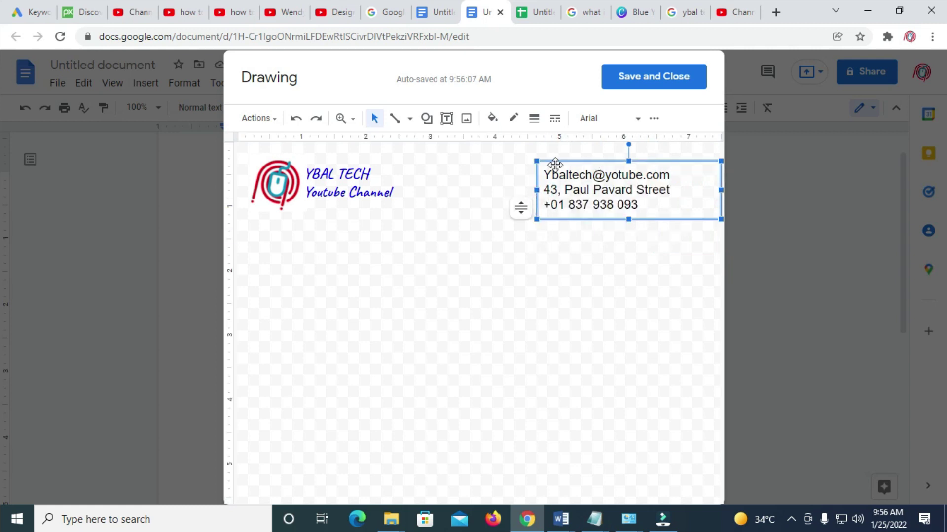
{"action": "left_click_drag", "start_coordinate": [639, 208], "coordinate": [537, 175]}
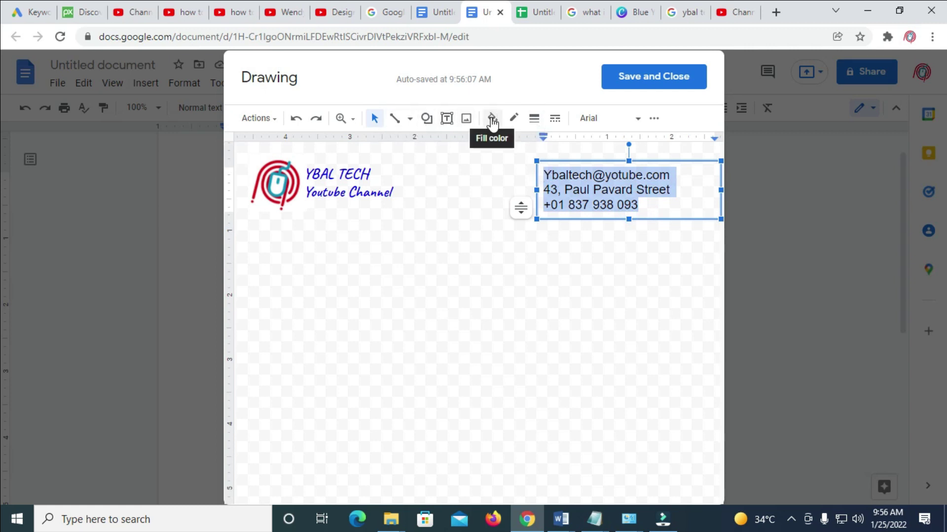
{"action": "left_click", "coordinate": [654, 118]}
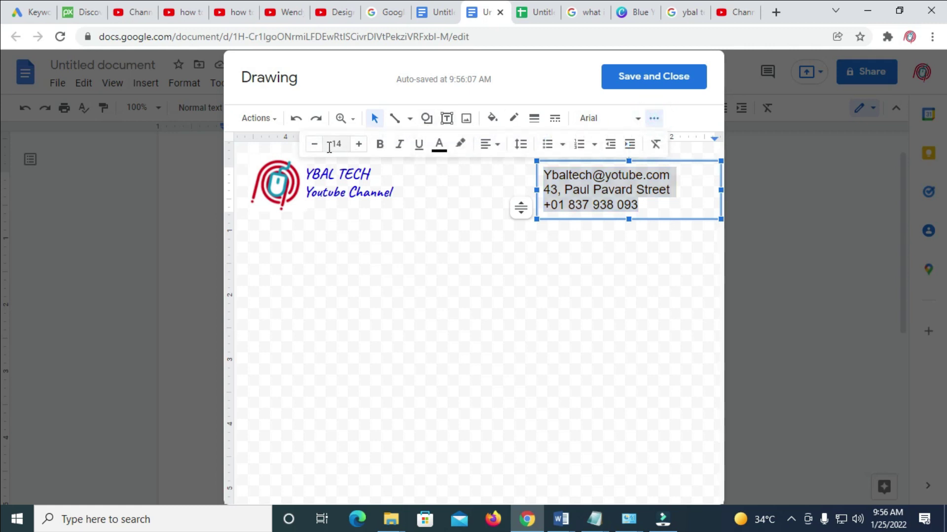
{"action": "left_click", "coordinate": [314, 145]}
{"action": "left_click", "coordinate": [314, 145]}
{"action": "left_click", "coordinate": [314, 144]}
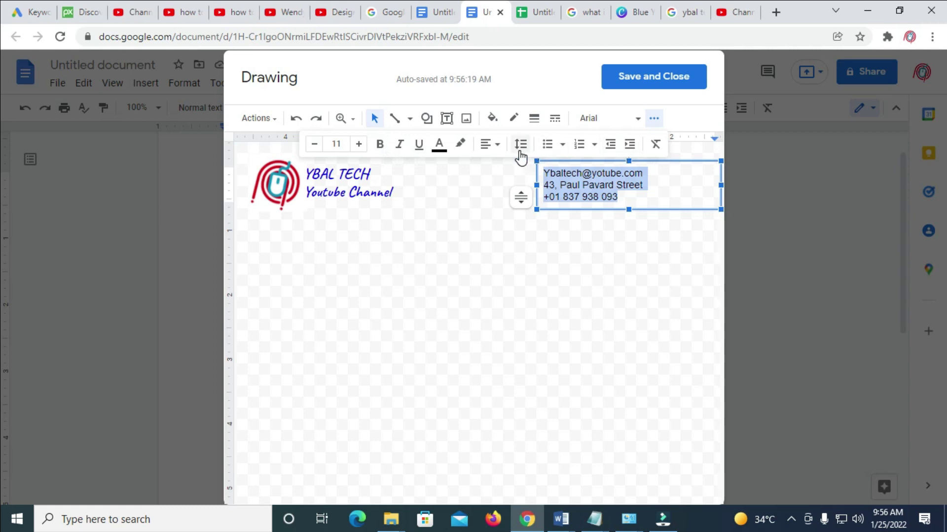
Right-align the contact details, then reselect the contact text.
{"action": "left_click", "coordinate": [489, 144]}
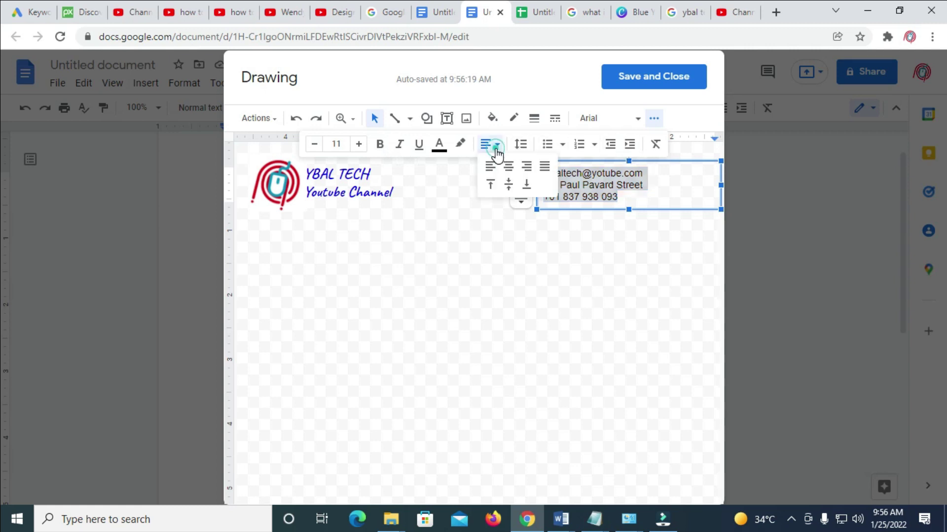
{"action": "left_click", "coordinate": [526, 166]}
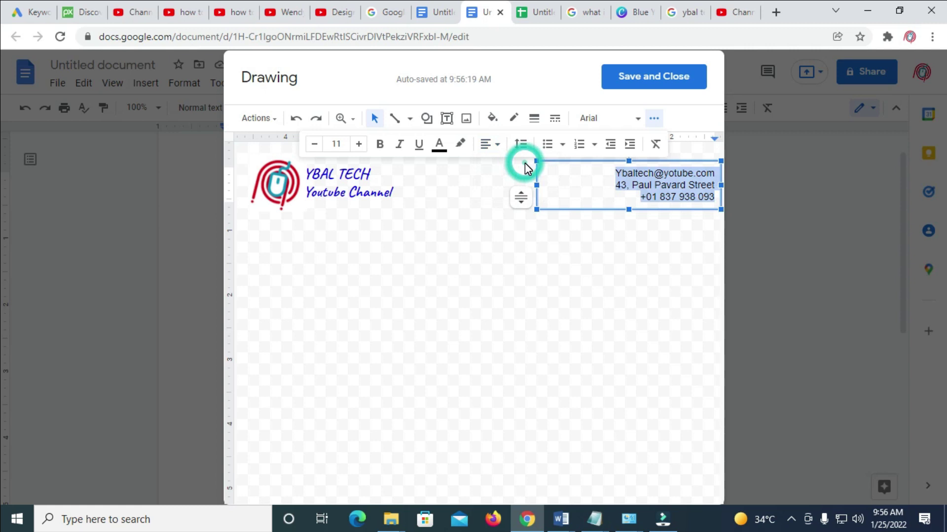
{"action": "left_click", "coordinate": [597, 245]}
{"action": "left_click", "coordinate": [659, 177]}
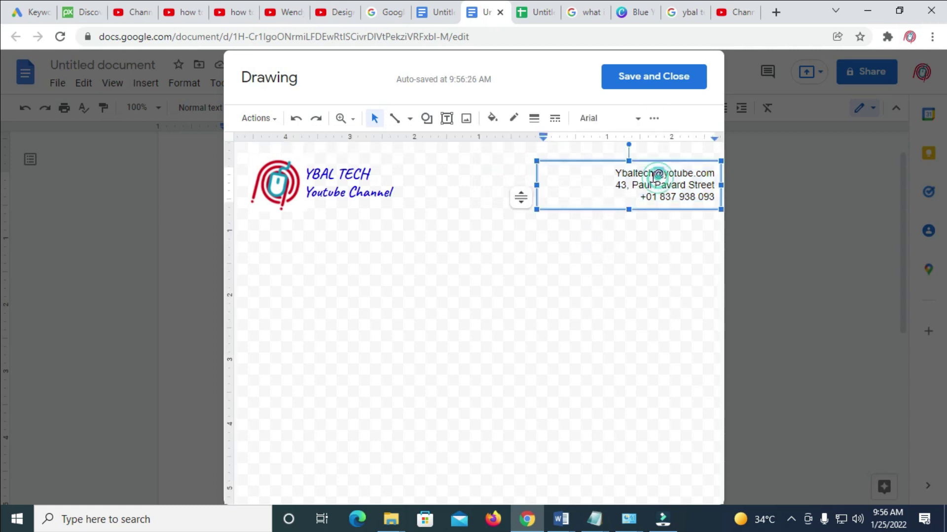
{"action": "left_click_drag", "start_coordinate": [615, 175], "coordinate": [712, 202]}
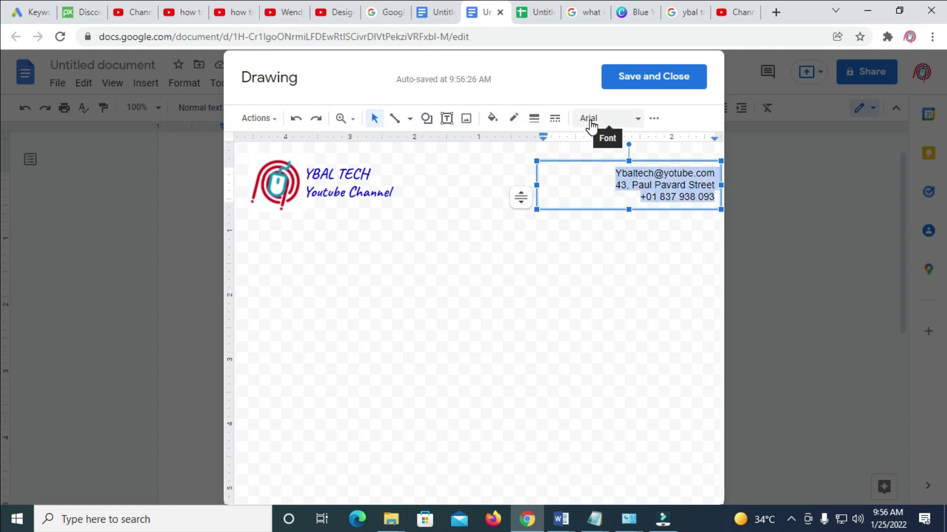
Colour the contact details blue and raise their text box slightly.
{"action": "left_click", "coordinate": [627, 120]}
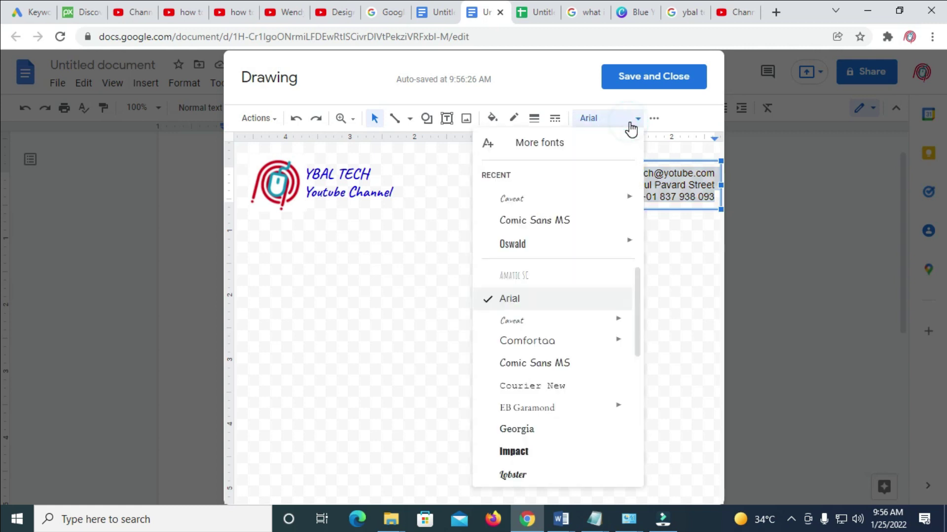
{"action": "left_click", "coordinate": [628, 121]}
{"action": "left_click", "coordinate": [660, 124]}
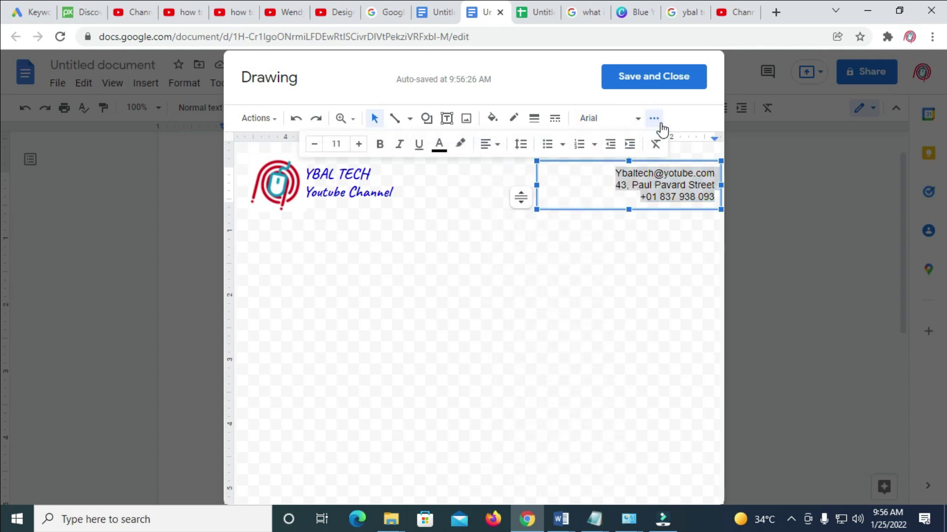
{"action": "left_click", "coordinate": [439, 144]}
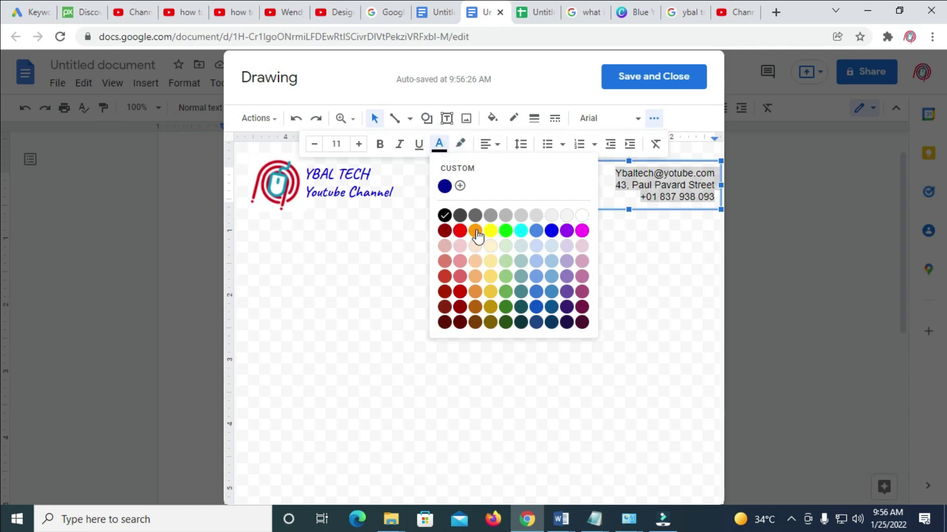
{"action": "left_click", "coordinate": [551, 230]}
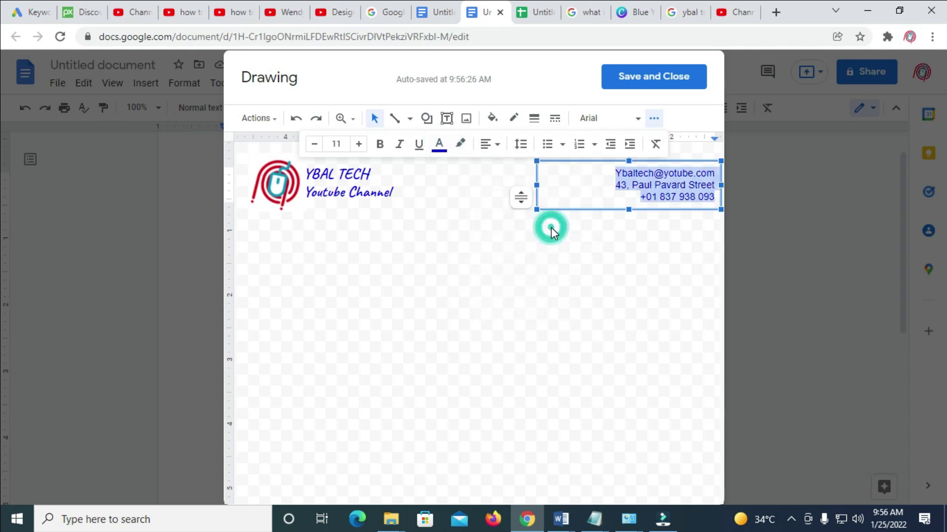
{"action": "left_click", "coordinate": [613, 257]}
{"action": "left_click", "coordinate": [634, 174]}
{"action": "left_click_drag", "start_coordinate": [659, 160], "coordinate": [657, 150]}
Enlarge the logo image by dragging its corner handle.
{"action": "left_click", "coordinate": [321, 200]}
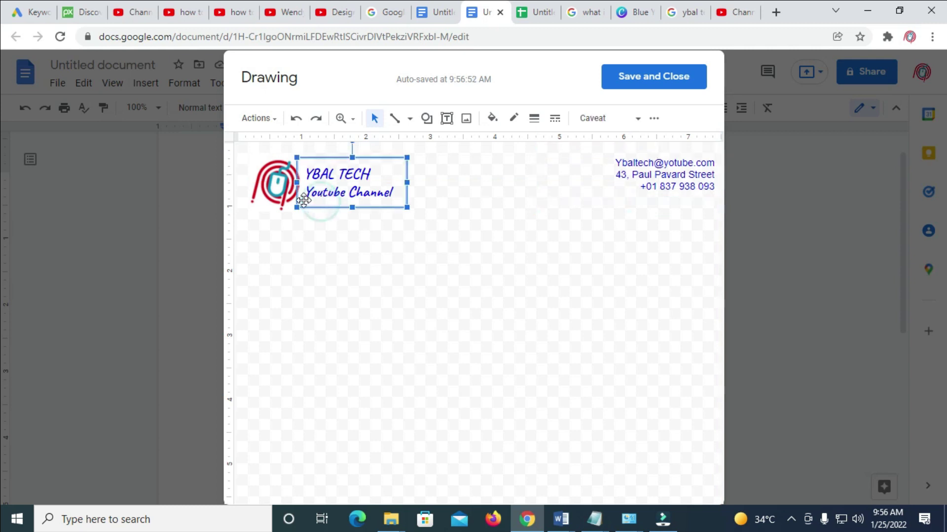
{"action": "left_click", "coordinate": [272, 189]}
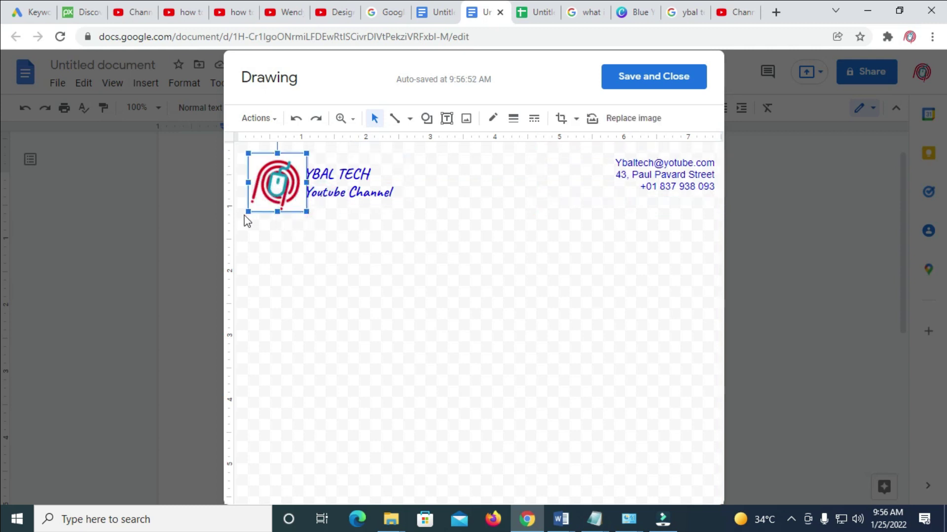
{"action": "left_click_drag", "start_coordinate": [246, 209], "coordinate": [295, 204]}
{"action": "left_click", "coordinate": [370, 262]}
{"action": "left_click", "coordinate": [453, 252]}
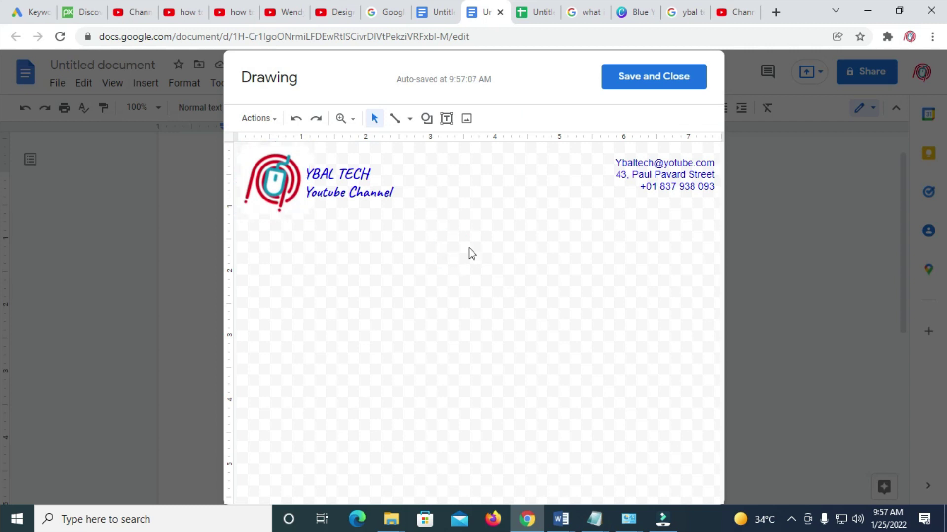
Save and close the drawing into the document.
{"action": "left_click", "coordinate": [670, 172]}
{"action": "left_click", "coordinate": [677, 175]}
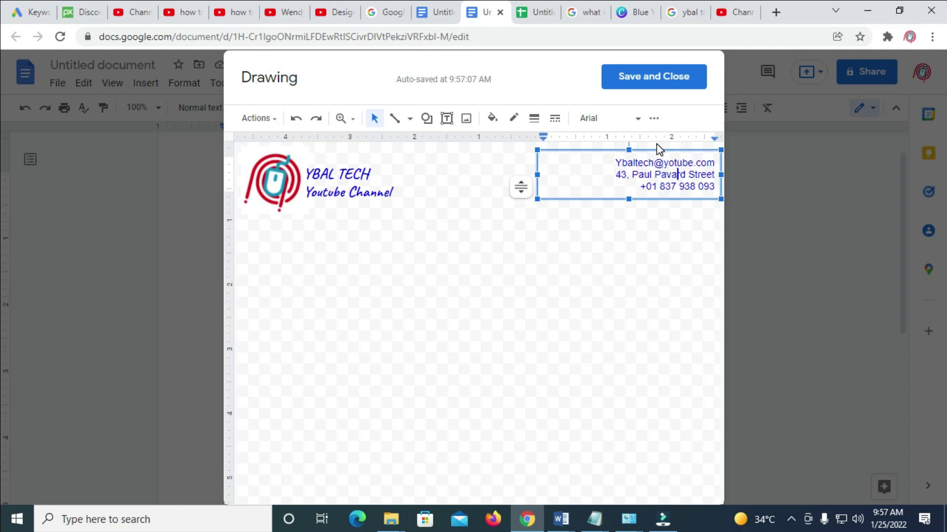
{"action": "left_click", "coordinate": [661, 79]}
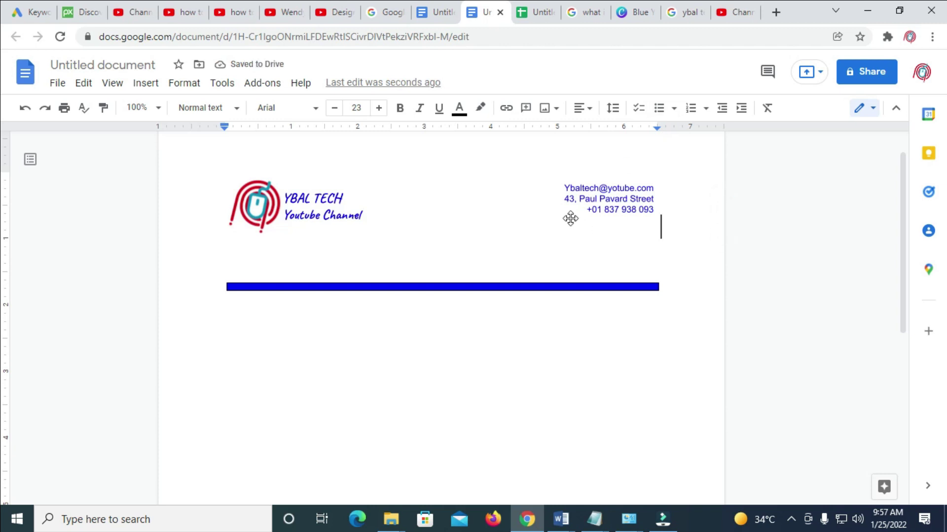
Set the header drawing's wrap to In front of text and shift it slightly.
{"action": "left_click", "coordinate": [756, 207]}
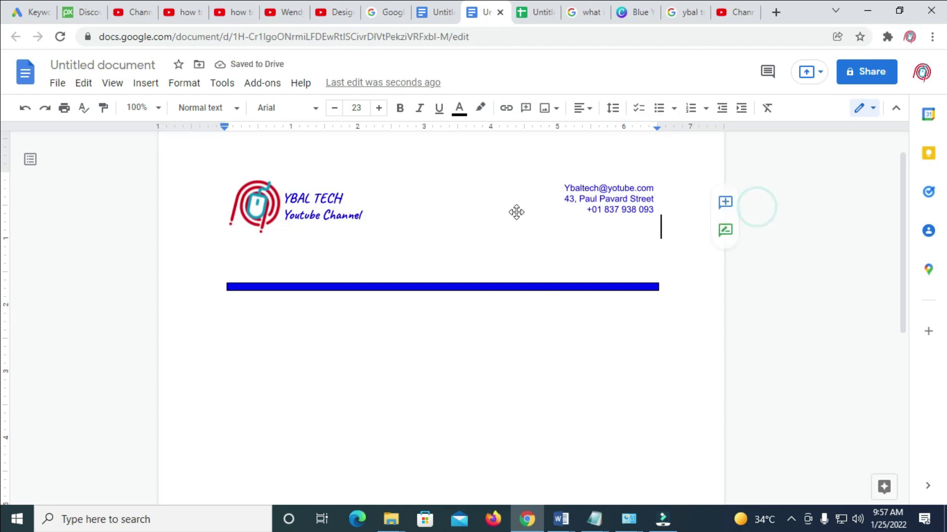
{"action": "left_click", "coordinate": [279, 204]}
{"action": "left_click", "coordinate": [453, 213]}
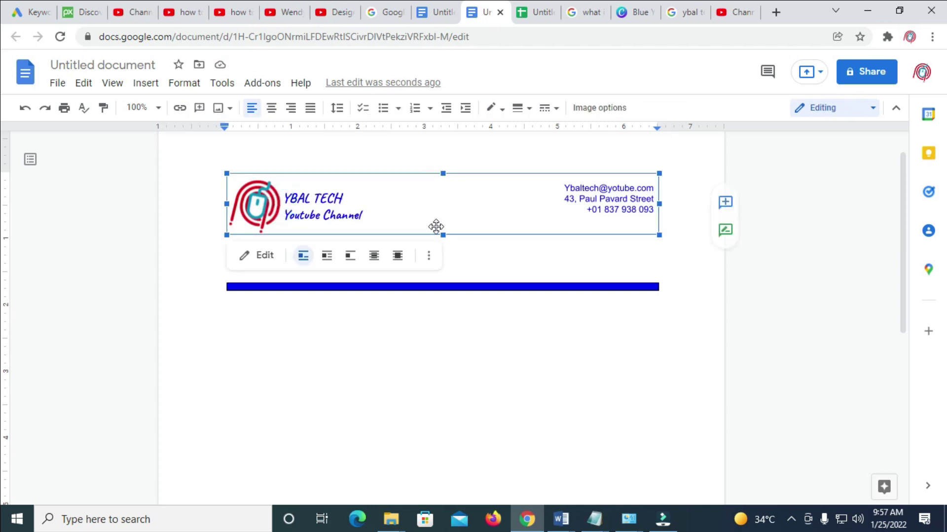
{"action": "left_click", "coordinate": [397, 255]}
{"action": "left_click", "coordinate": [503, 308]}
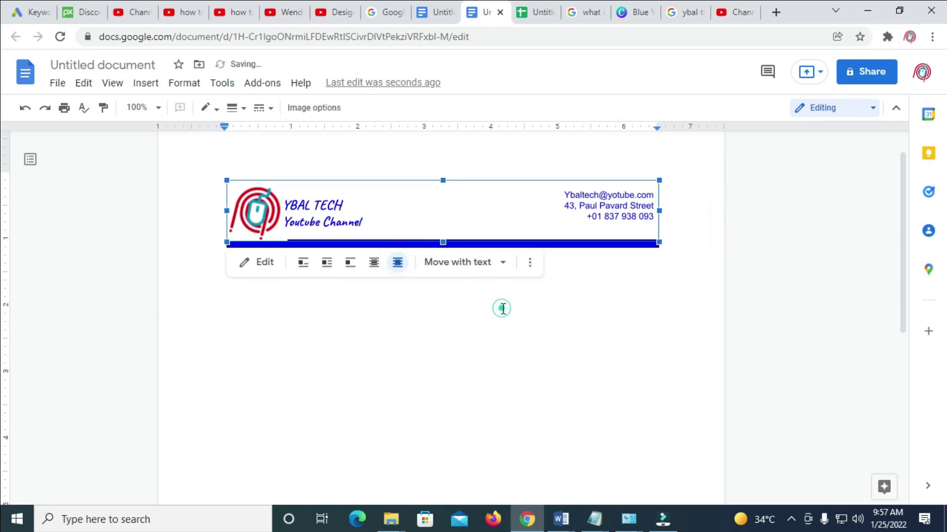
{"action": "left_click", "coordinate": [864, 268]}
{"action": "left_click", "coordinate": [405, 208]}
{"action": "mouse_move", "coordinate": [405, 208]}
{"action": "left_mouse_down"}
{"action": "mouse_move", "coordinate": [395, 207]}
{"action": "mouse_move", "coordinate": [401, 182]}
{"action": "mouse_move", "coordinate": [409, 211]}
{"action": "left_mouse_up"}
Set the blue divider bar to float In front of text.
{"action": "left_click", "coordinate": [460, 305]}
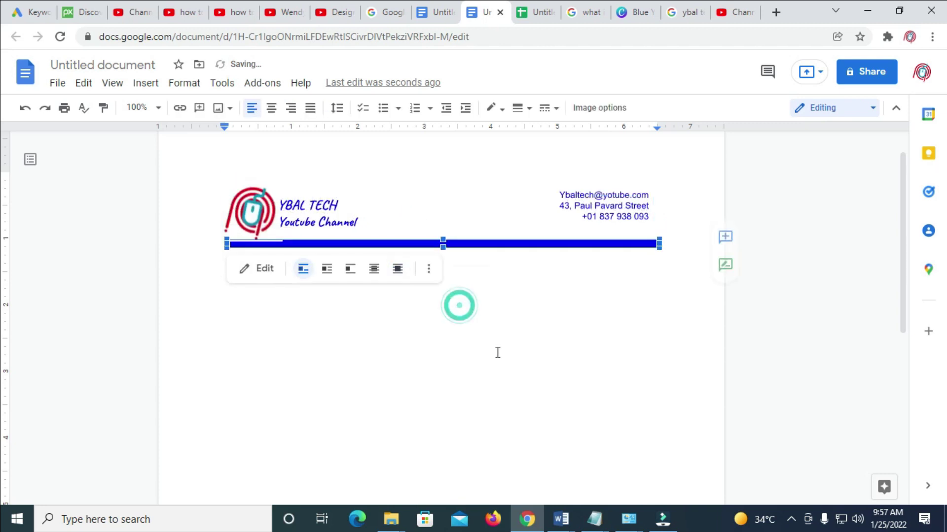
{"action": "left_click", "coordinate": [489, 246]}
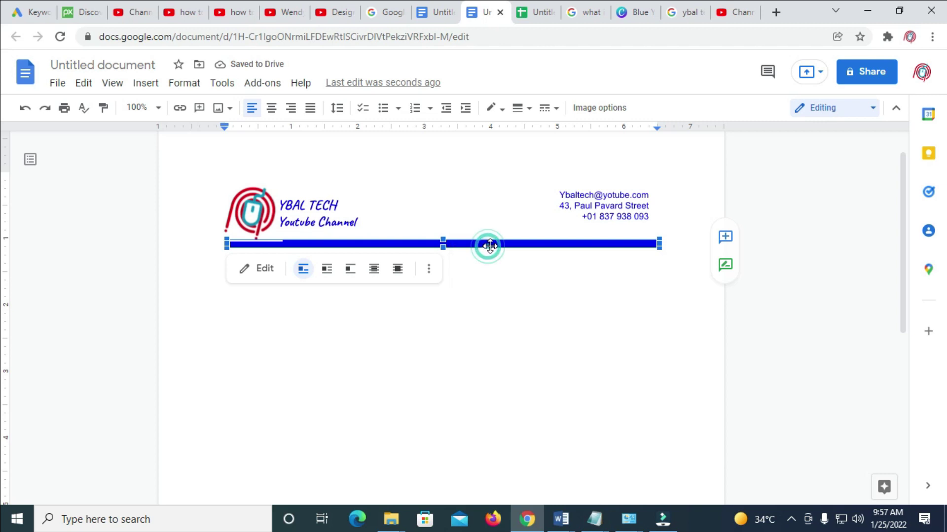
{"action": "left_click", "coordinate": [394, 270]}
{"action": "left_click", "coordinate": [860, 247]}
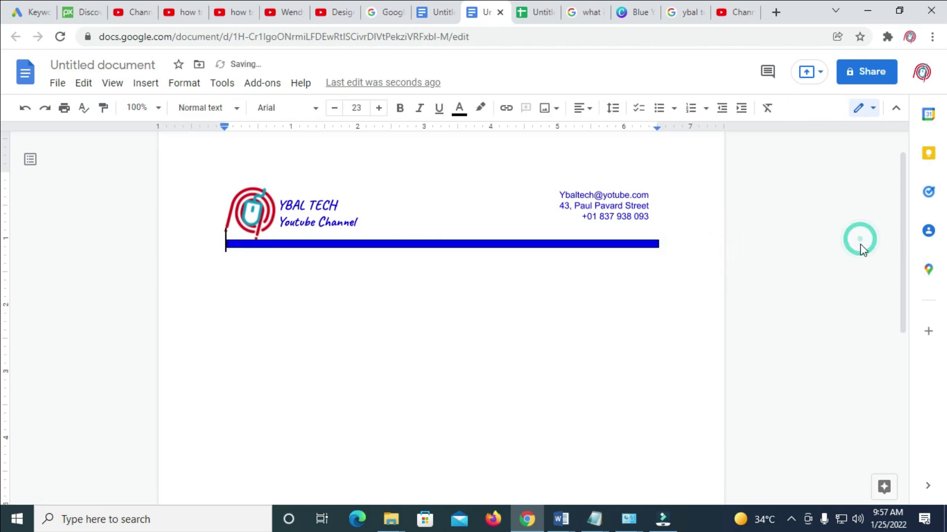
{"action": "left_click", "coordinate": [815, 306]}
Place the cursor on the empty line below the blue bar.
{"action": "left_click", "coordinate": [794, 243]}
{"action": "left_click", "coordinate": [548, 335]}
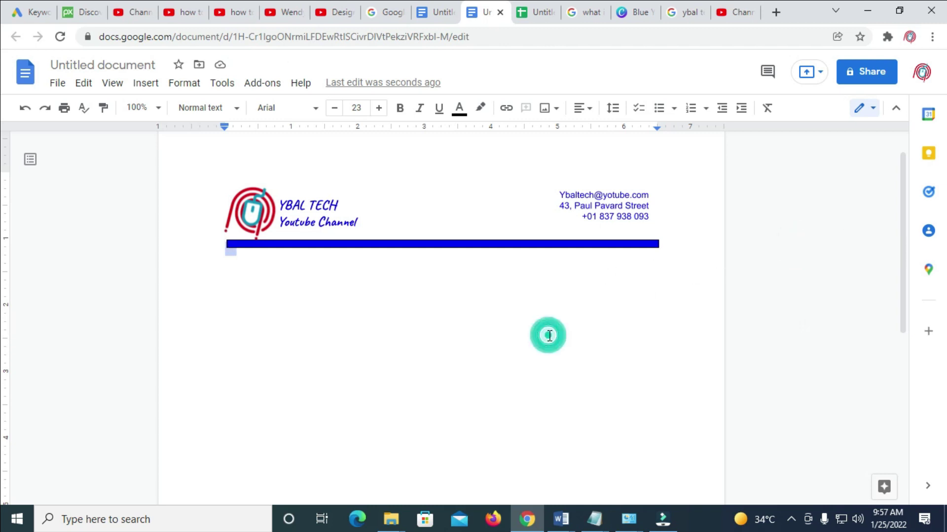
{"action": "left_click", "coordinate": [570, 329]}
{"action": "left_click", "coordinate": [570, 330]}
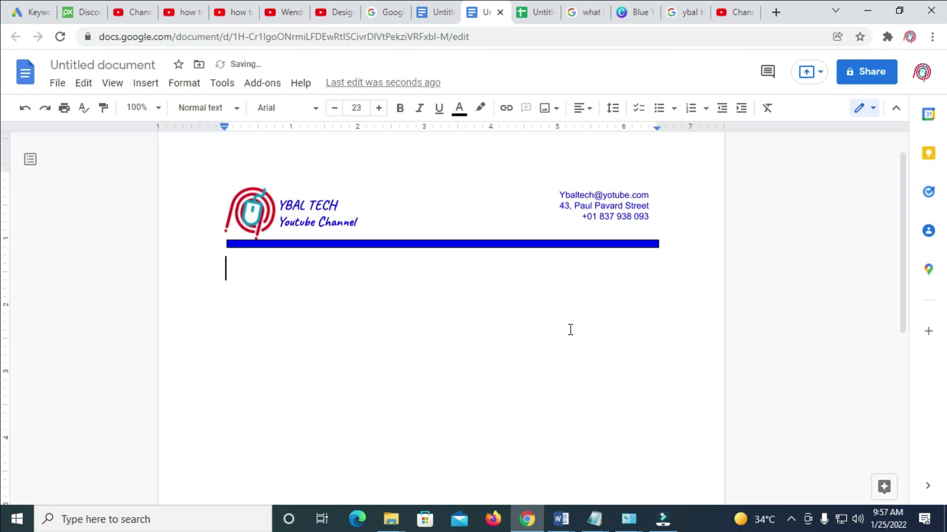
From the line below the blue bar, insert a new blank drawing.
{"action": "scroll", "coordinate": [570, 330], "scroll_direction": "down", "scroll_amount": 7}
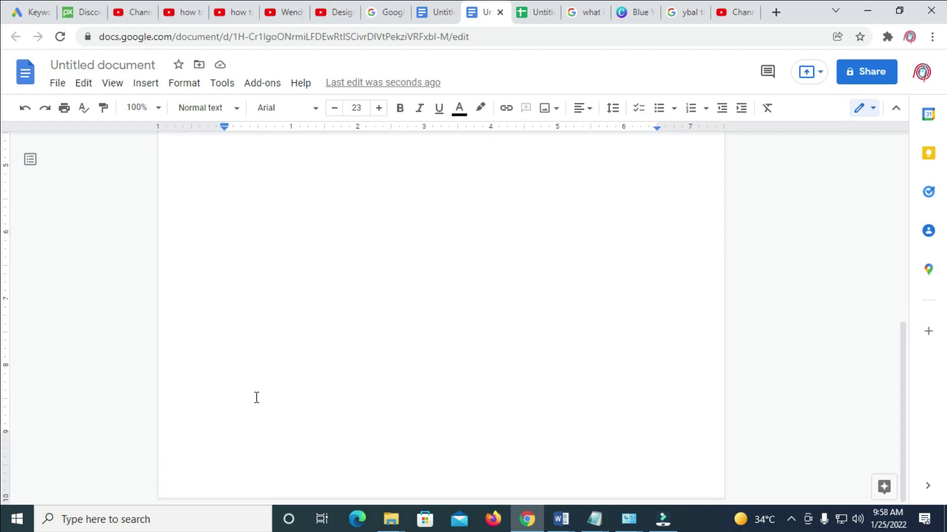
{"action": "left_click", "coordinate": [283, 335]}
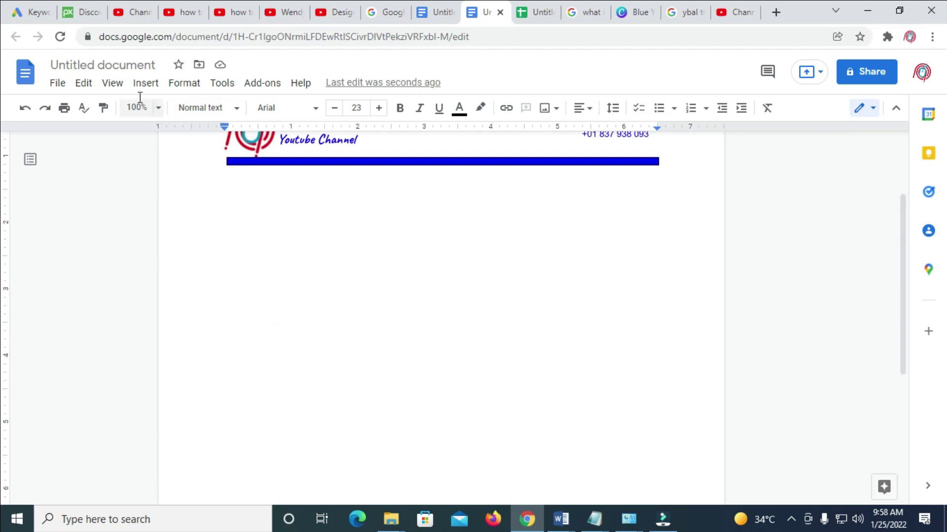
{"action": "left_click", "coordinate": [153, 87]}
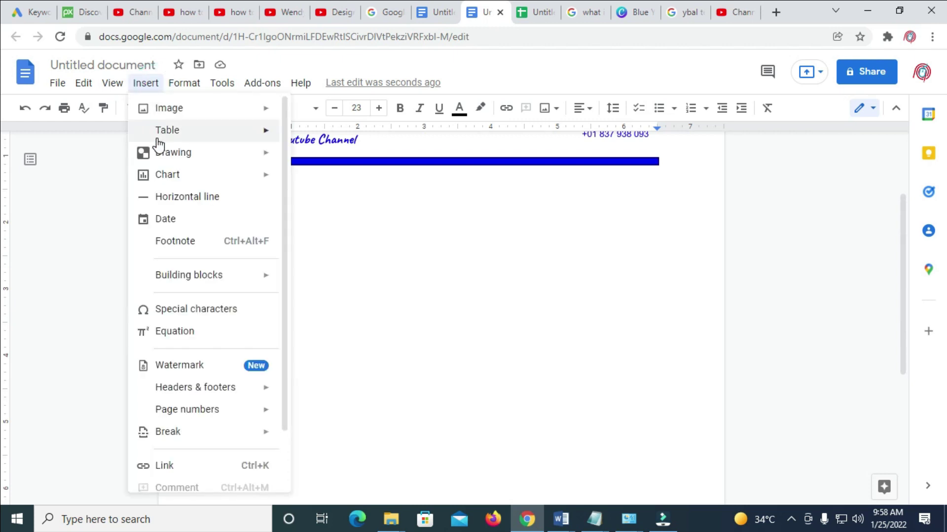
{"action": "mouse_move", "coordinate": [185, 162]}
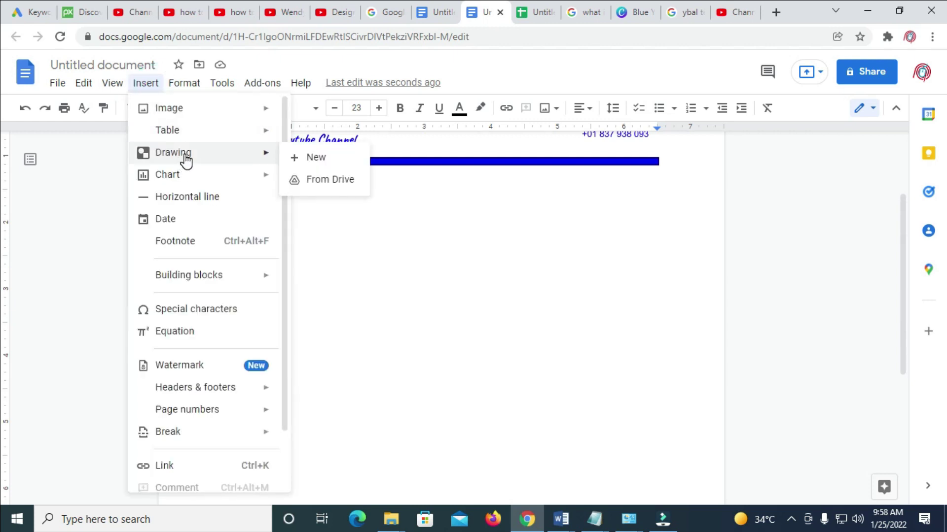
{"action": "left_click", "coordinate": [323, 158]}
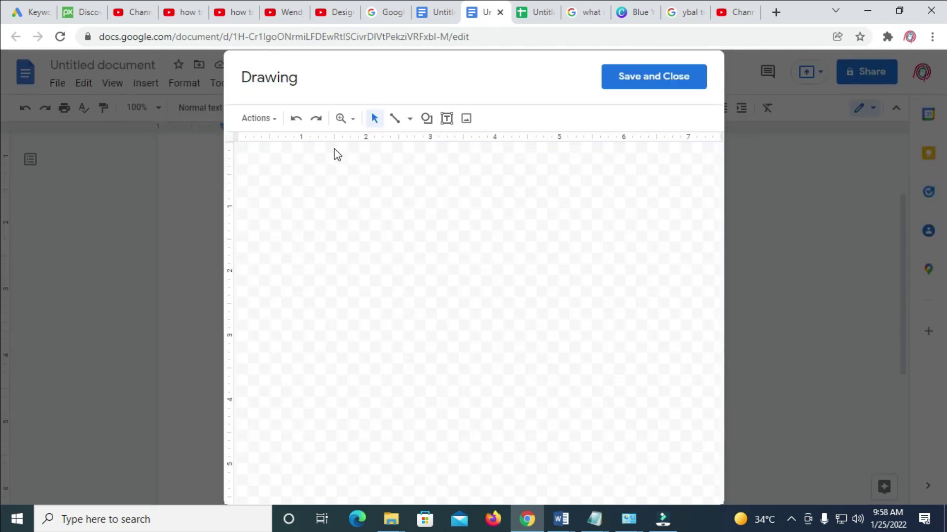
Draw a long Flowchart: Manual Input shape across the top of the canvas.
{"action": "left_click", "coordinate": [432, 127]}
{"action": "mouse_move", "coordinate": [446, 145]}
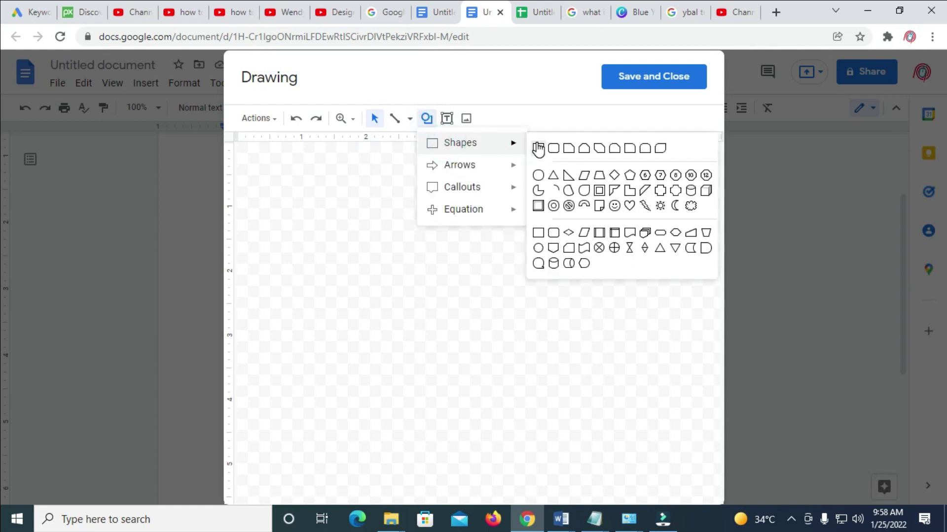
{"action": "left_click", "coordinate": [538, 149]}
{"action": "left_click", "coordinate": [426, 122]}
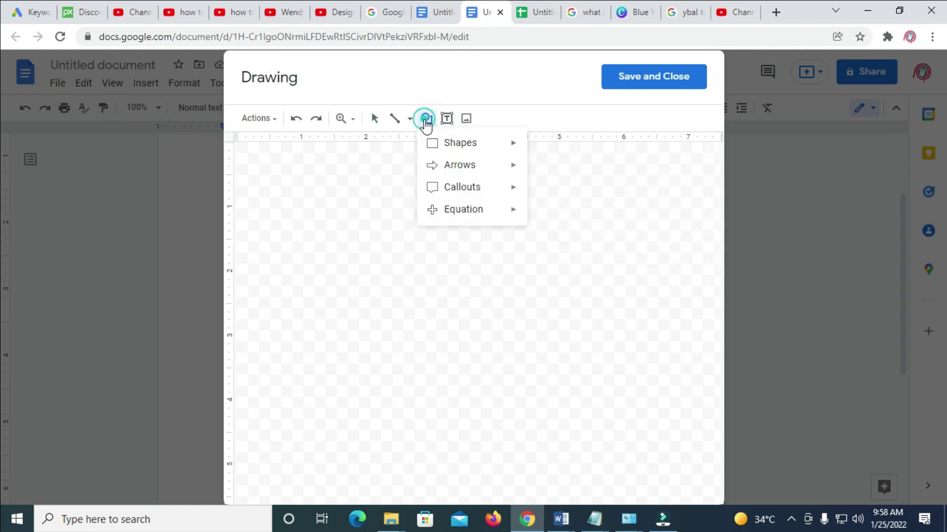
{"action": "mouse_move", "coordinate": [433, 142]}
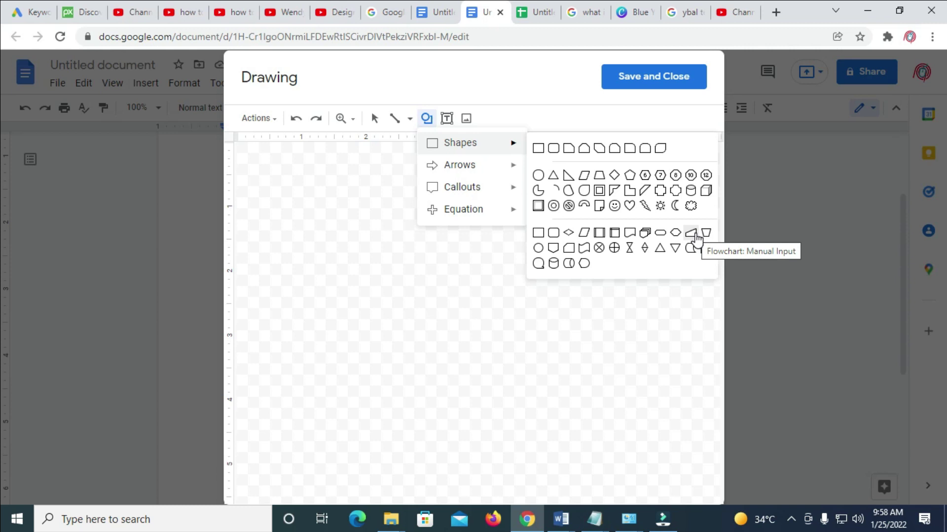
{"action": "left_click", "coordinate": [694, 236]}
{"action": "left_click_drag", "start_coordinate": [254, 176], "coordinate": [716, 159]}
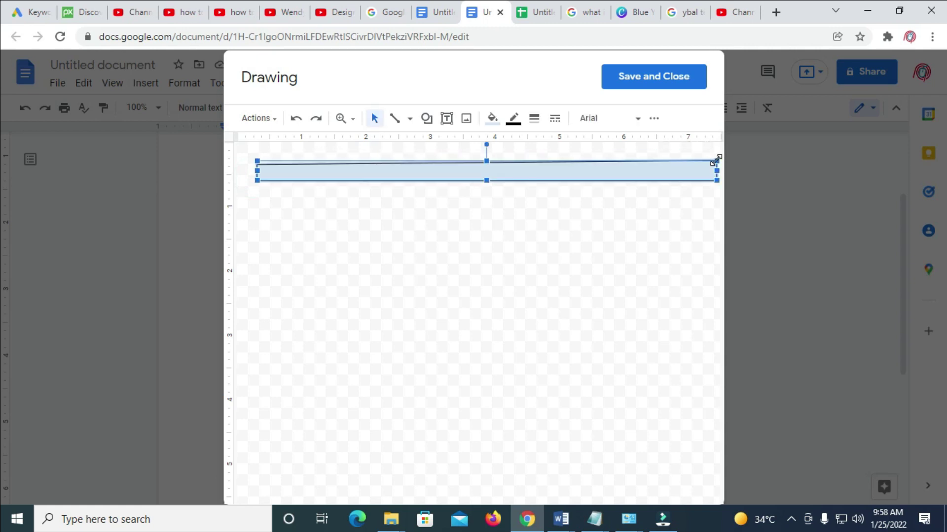
Fill the bar with red and stretch it further to the left.
{"action": "left_click", "coordinate": [492, 118]}
{"action": "left_click", "coordinate": [512, 230]}
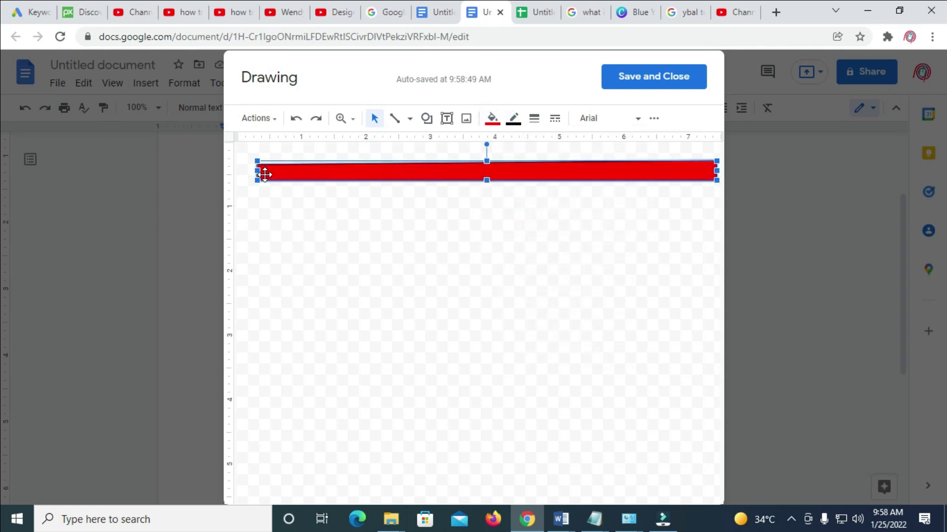
{"action": "left_click_drag", "start_coordinate": [257, 172], "coordinate": [250, 172]}
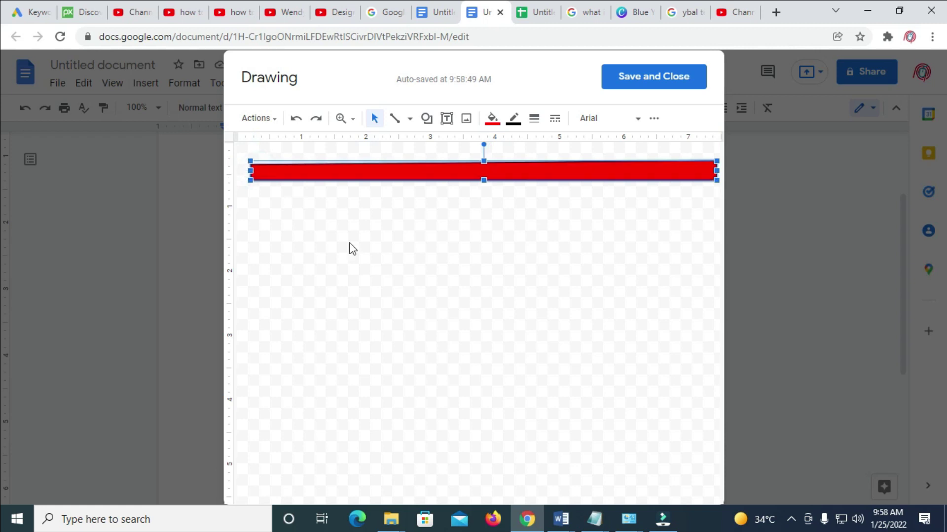
{"action": "left_click", "coordinate": [383, 270]}
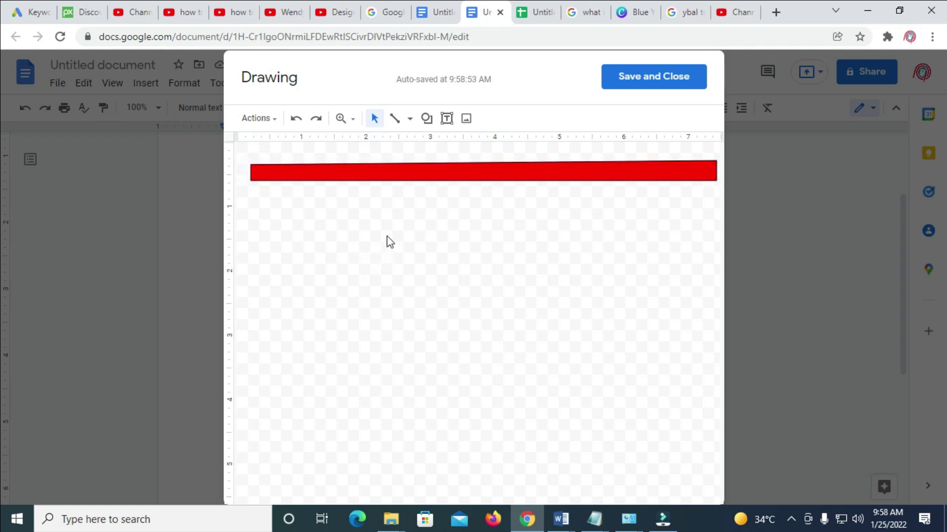
Save the red bar into the document and set it In front of text.
{"action": "left_click", "coordinate": [677, 80]}
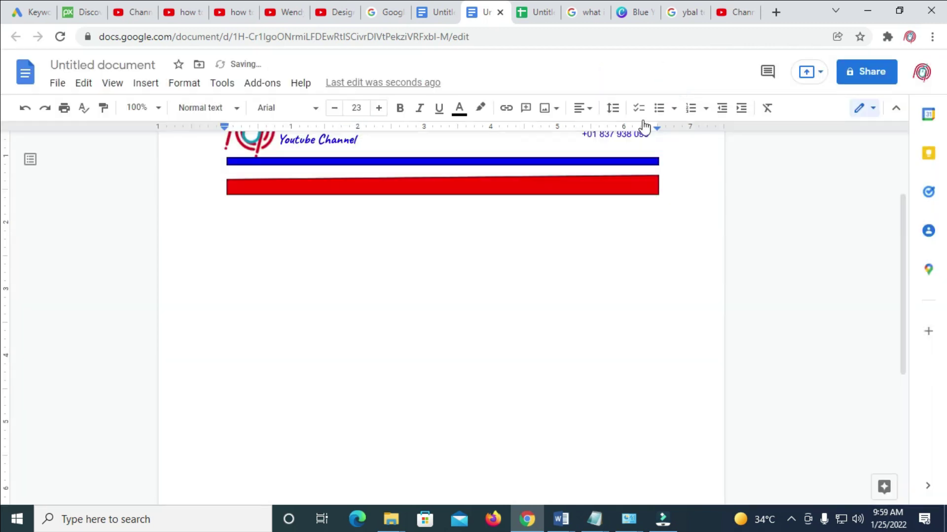
{"action": "left_click", "coordinate": [549, 191]}
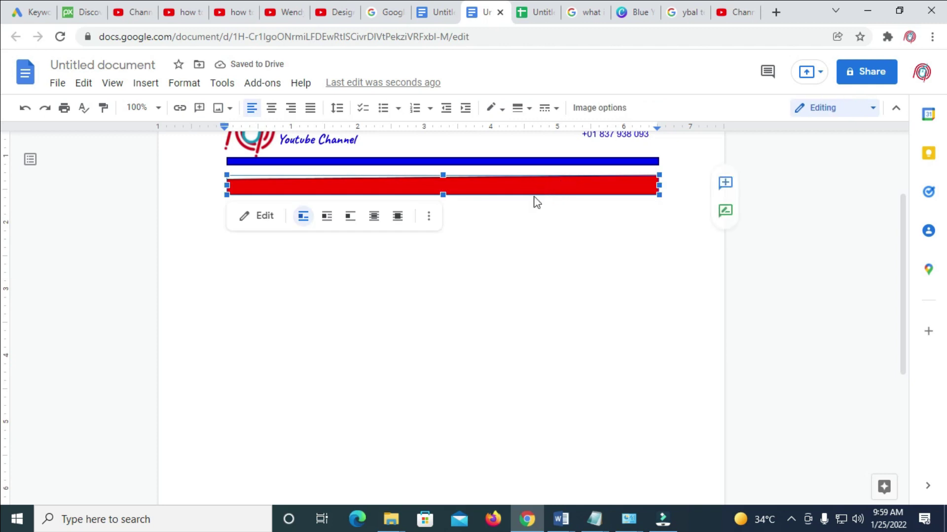
{"action": "left_click", "coordinate": [395, 216]}
Move the red bar down to the bottom of the page.
{"action": "left_click_drag", "start_coordinate": [478, 204], "coordinate": [461, 484]}
{"action": "left_click_drag", "start_coordinate": [909, 233], "coordinate": [904, 342]}
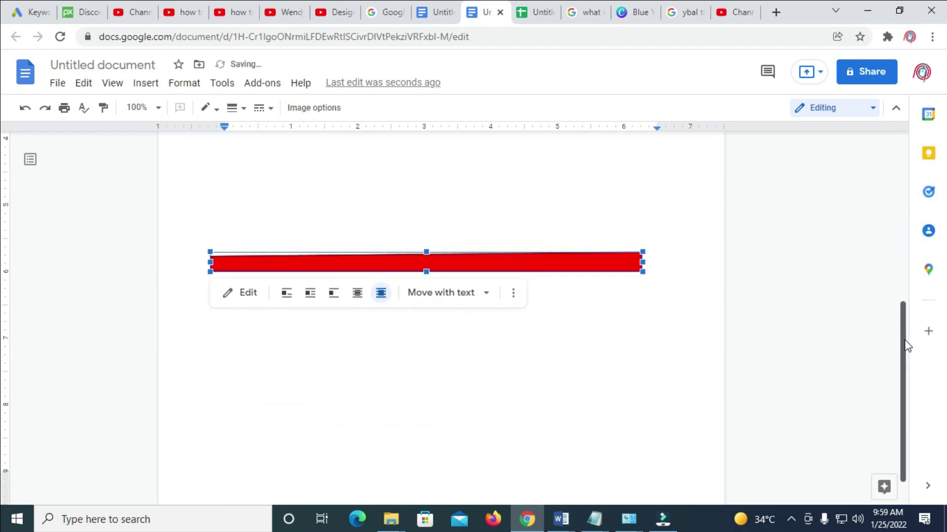
{"action": "left_click_drag", "start_coordinate": [483, 264], "coordinate": [485, 466]}
{"action": "scroll", "coordinate": [897, 358], "scroll_direction": "down", "scroll_amount": 1}
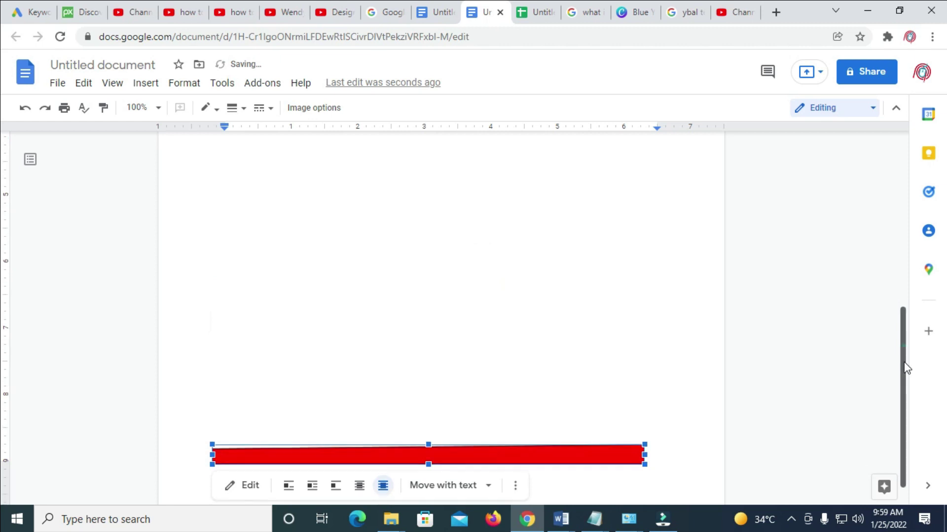
{"action": "left_click_drag", "start_coordinate": [449, 422], "coordinate": [460, 466]}
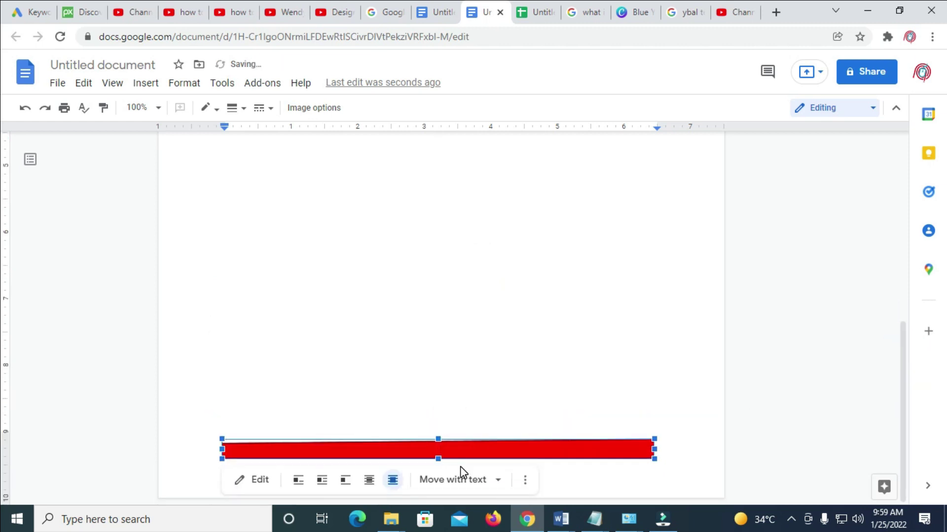
{"action": "left_click", "coordinate": [688, 482]}
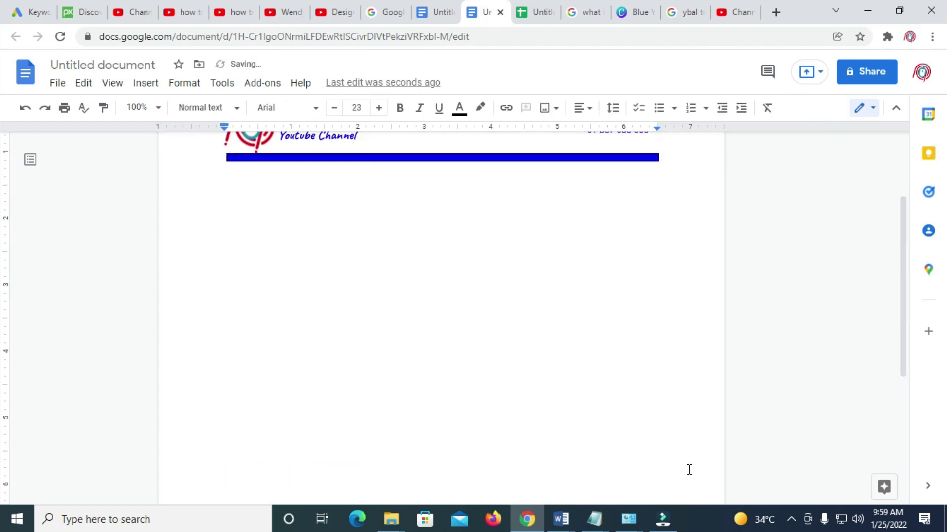
{"action": "left_click", "coordinate": [696, 469]}
In the footer, drop the red bar to the page's bottom edge and stretch it edge to edge.
{"action": "left_click", "coordinate": [572, 495]}
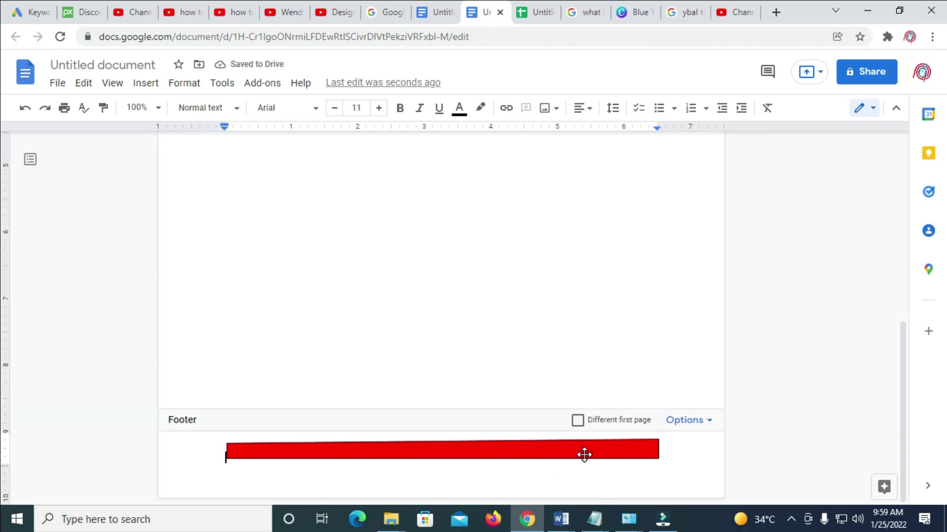
{"action": "left_click_drag", "start_coordinate": [579, 451], "coordinate": [584, 492]}
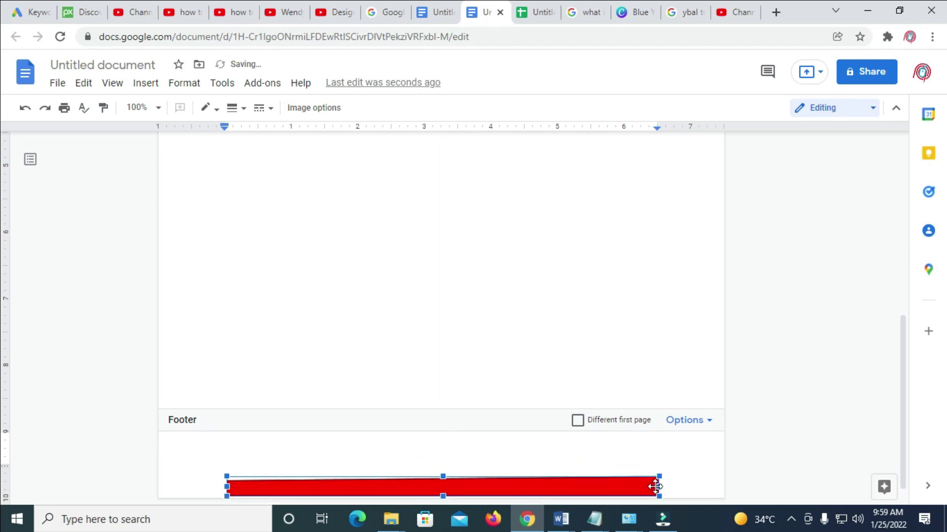
{"action": "left_click_drag", "start_coordinate": [659, 486], "coordinate": [729, 487]}
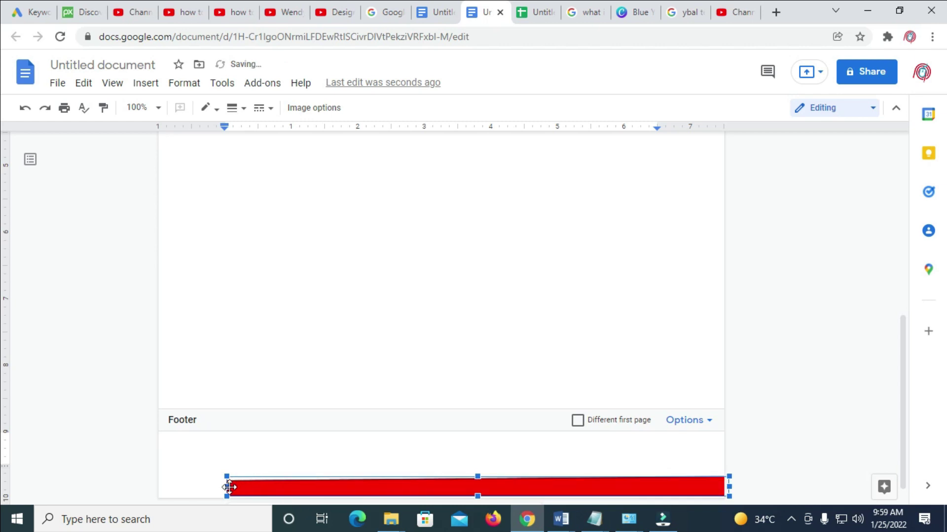
{"action": "left_click_drag", "start_coordinate": [227, 488], "coordinate": [155, 486]}
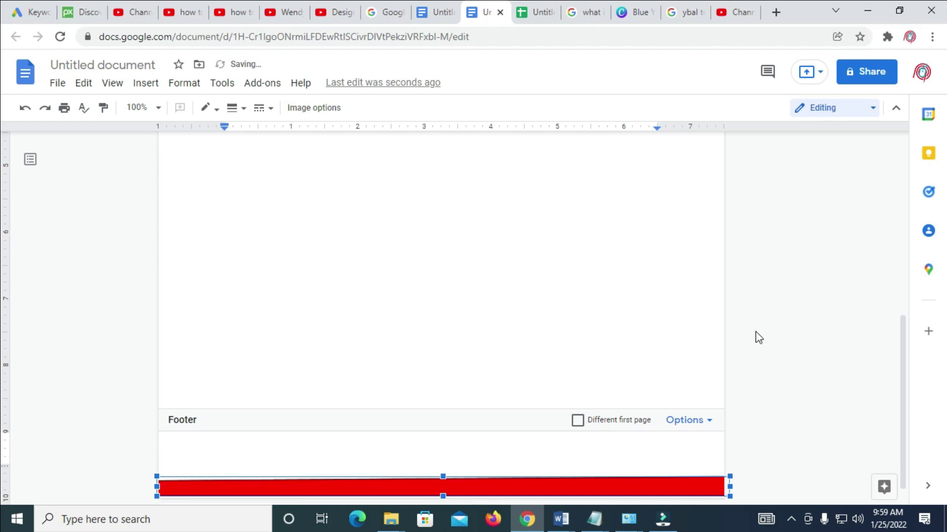
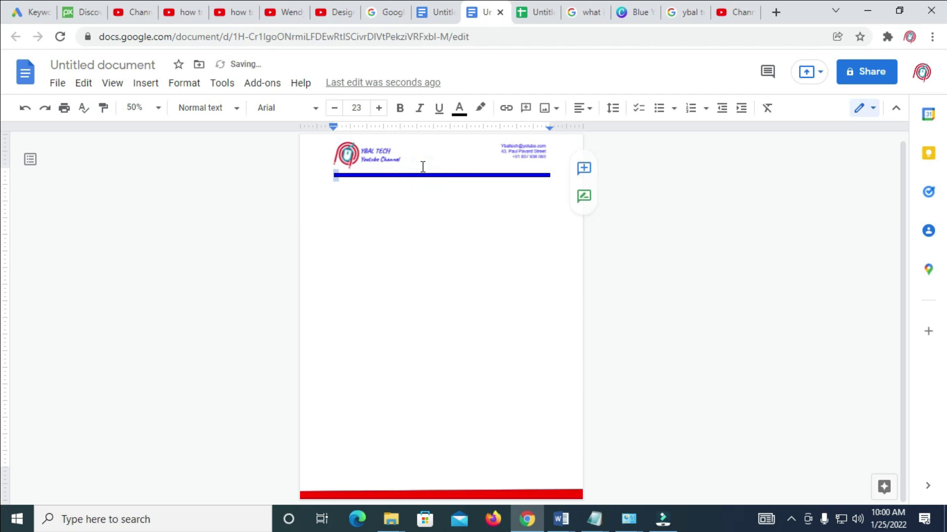
Nudge the blue header line slightly up and set the zoom to 100%.
{"action": "left_click", "coordinate": [422, 174]}
{"action": "left_click_drag", "start_coordinate": [423, 174], "coordinate": [427, 170]}
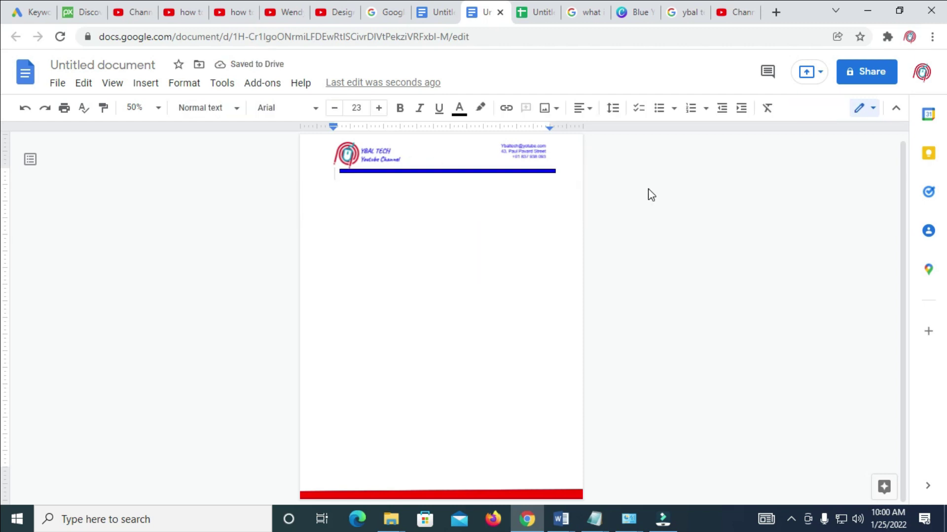
{"action": "left_click", "coordinate": [157, 107]}
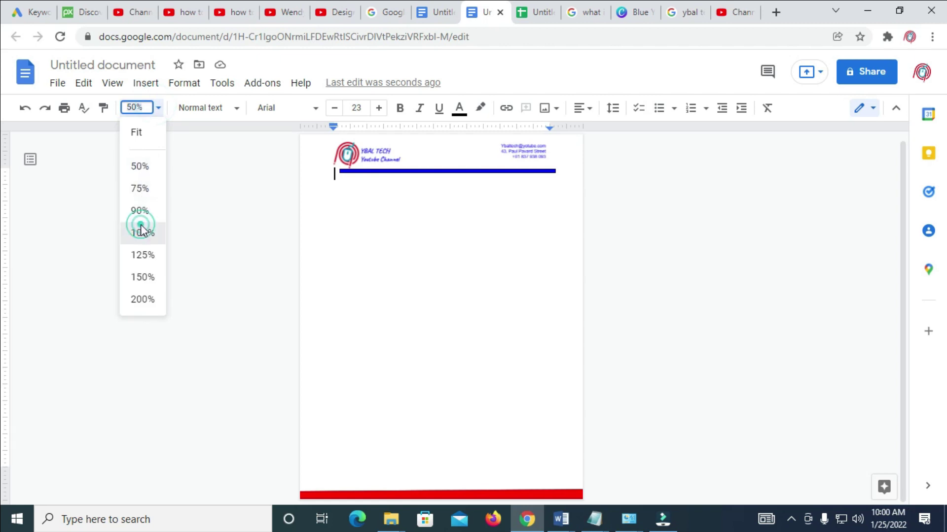
{"action": "left_click", "coordinate": [142, 232]}
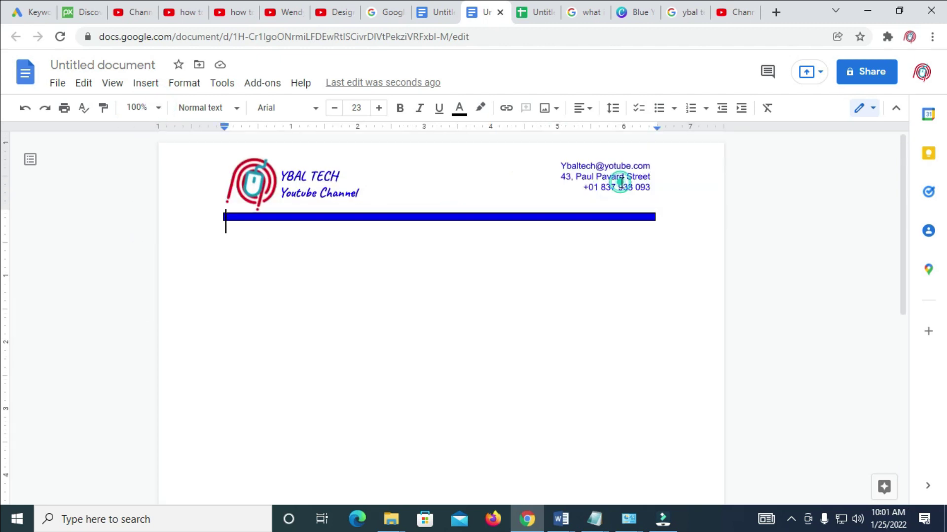
Enlarge the YBAL TECH logo-and-contact header image and reposition it across the top.
{"action": "double_click", "coordinate": [619, 183]}
{"action": "left_click_drag", "start_coordinate": [655, 213], "coordinate": [701, 229]}
{"action": "left_click_drag", "start_coordinate": [644, 184], "coordinate": [572, 174]}
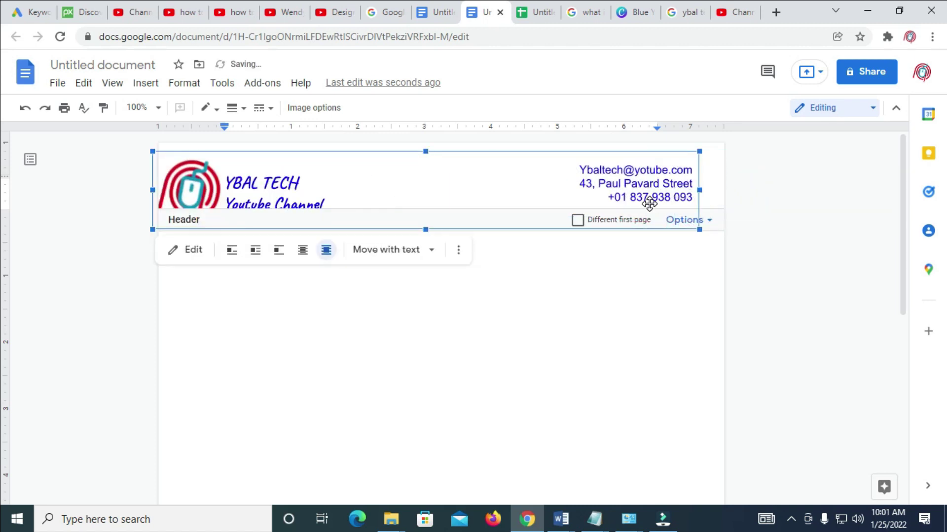
{"action": "left_click_drag", "start_coordinate": [473, 179], "coordinate": [492, 171]}
{"action": "left_click", "coordinate": [790, 219]}
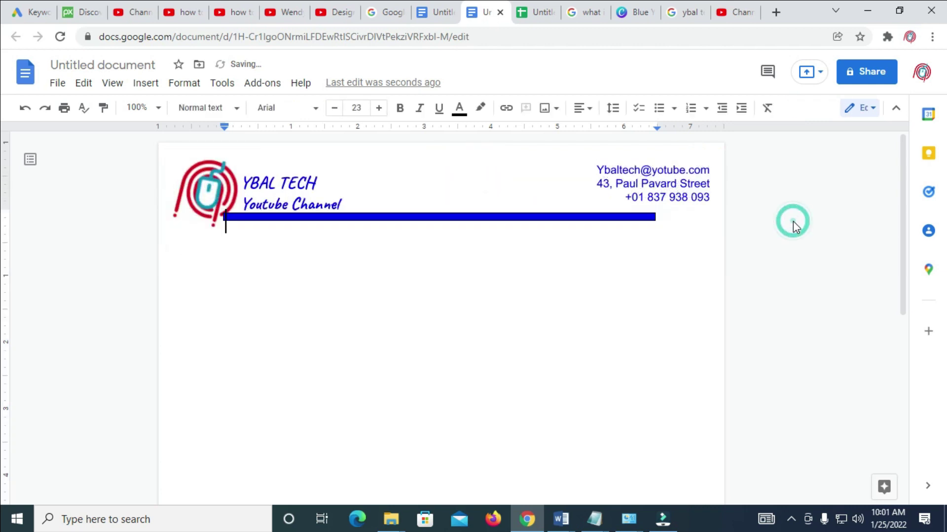
Move the blue header line slightly lower and widen it across the page.
{"action": "left_click", "coordinate": [586, 216]}
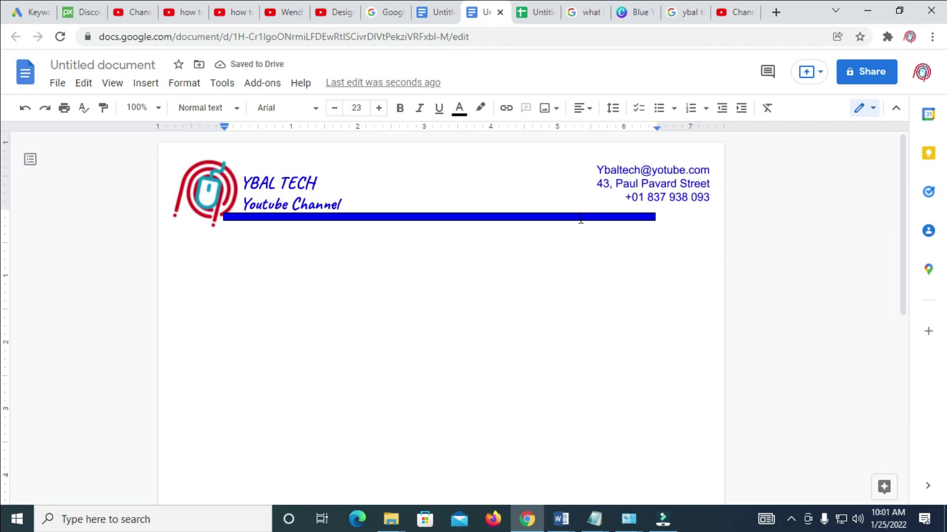
{"action": "left_click", "coordinate": [579, 216]}
{"action": "left_click_drag", "start_coordinate": [562, 217], "coordinate": [566, 235]}
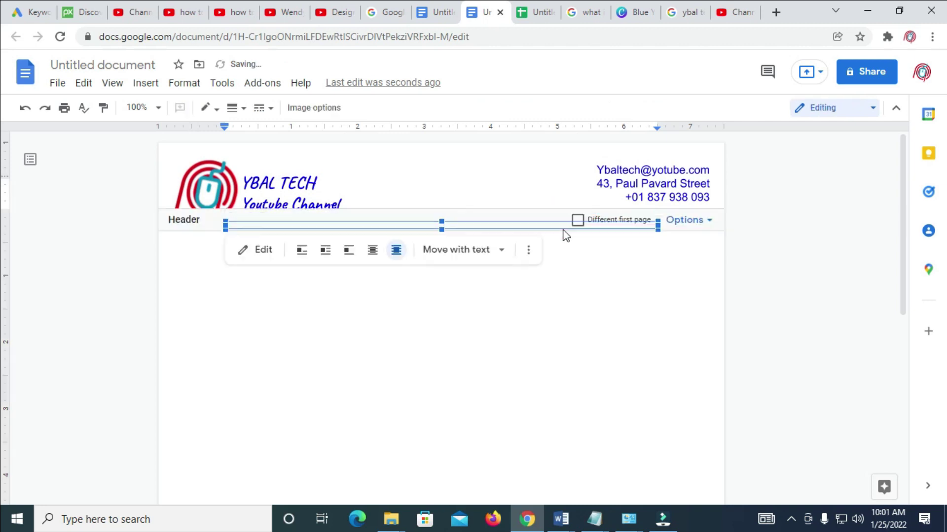
{"action": "left_click_drag", "start_coordinate": [659, 229], "coordinate": [895, 235]}
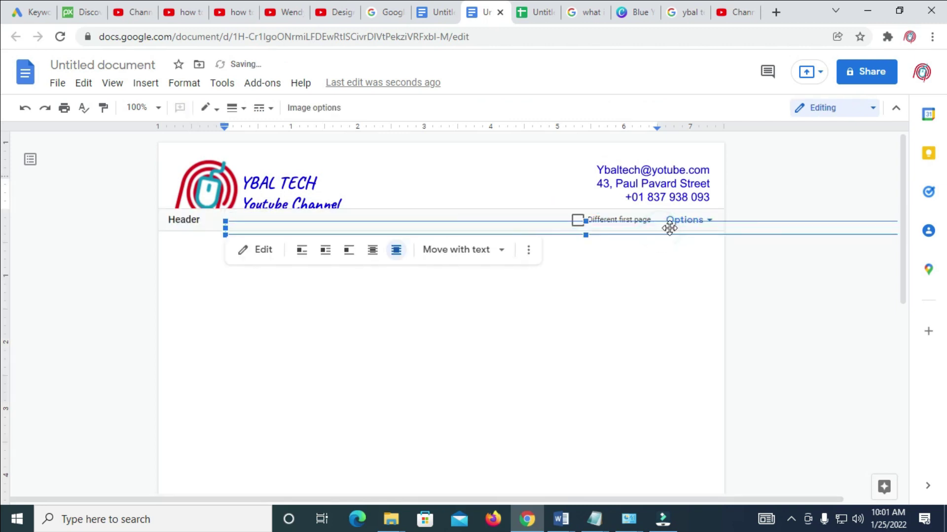
{"action": "left_click", "coordinate": [744, 260]}
Align the blue bar with the page's left edge.
{"action": "left_click", "coordinate": [638, 226]}
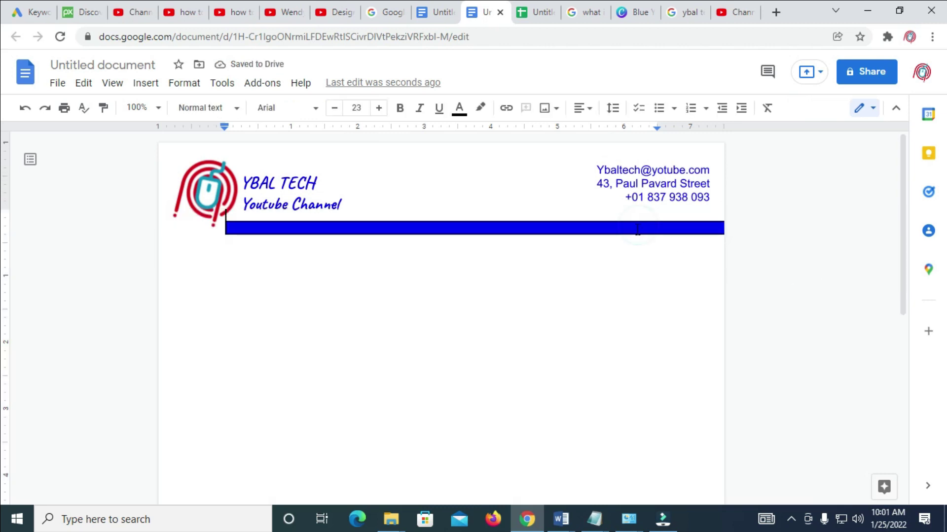
{"action": "left_click", "coordinate": [637, 230]}
{"action": "left_click", "coordinate": [637, 230]}
{"action": "left_click_drag", "start_coordinate": [634, 228], "coordinate": [568, 231]}
{"action": "left_click", "coordinate": [812, 275]}
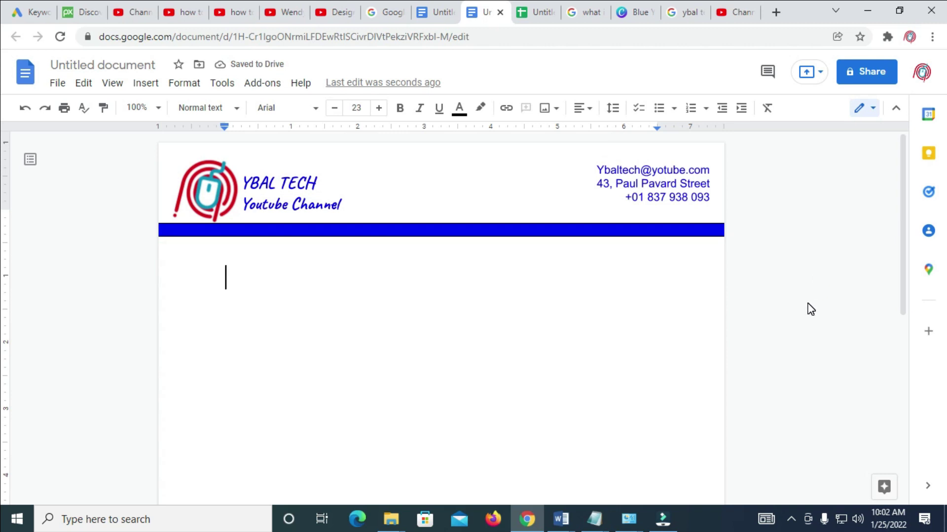
{"action": "left_click", "coordinate": [155, 111]}
At 50% zoom, delete the blue line beneath the header.
{"action": "left_click", "coordinate": [133, 164]}
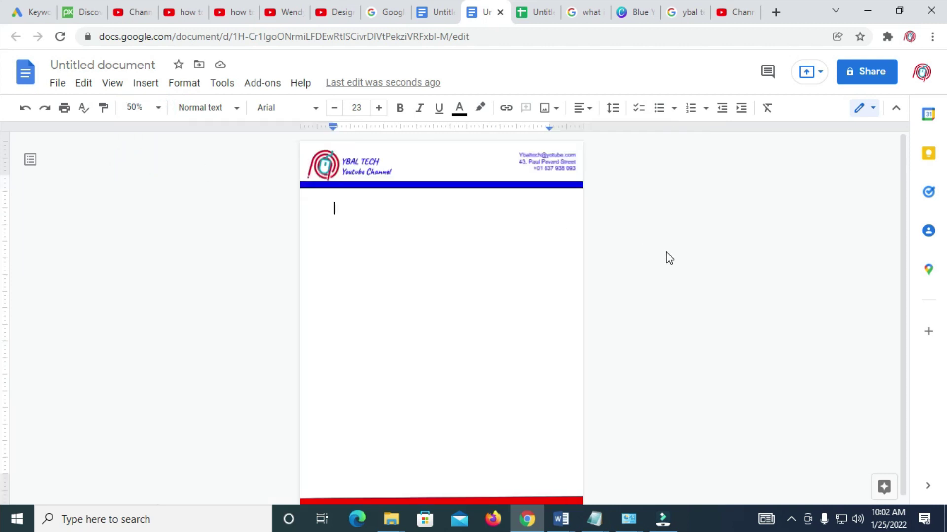
{"action": "scroll", "coordinate": [669, 257], "scroll_direction": "down", "scroll_amount": 1}
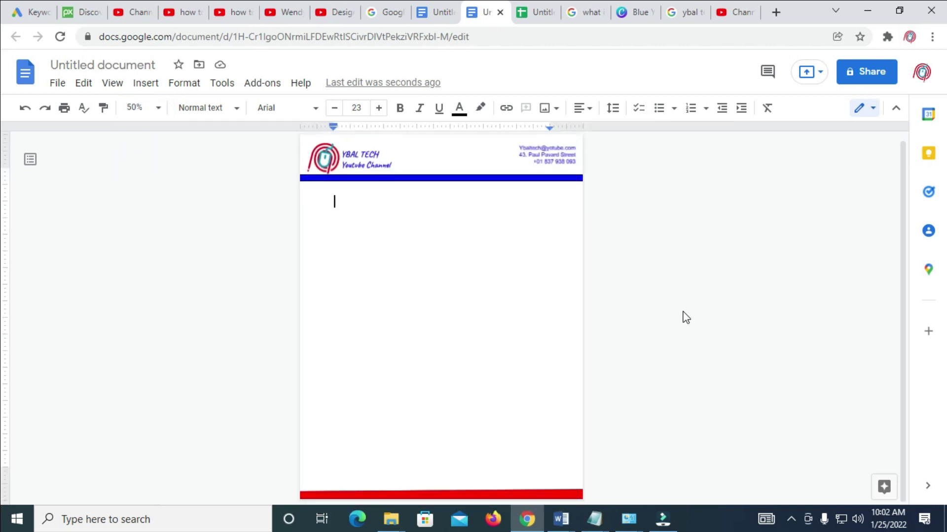
{"action": "left_click", "coordinate": [465, 179]}
{"action": "key", "text": "Delete"}
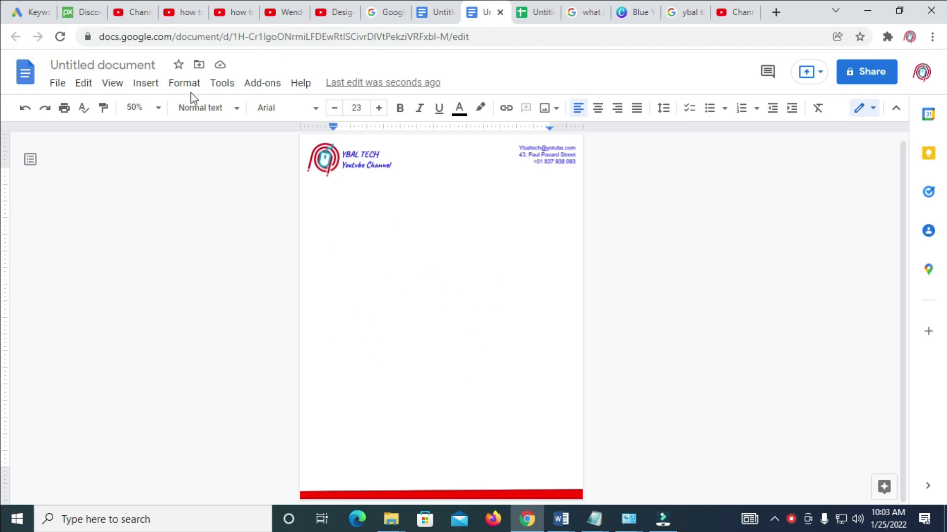
Upload the 'unnamed' logo image from the Desktop as the watermark image.
{"action": "left_click", "coordinate": [146, 83]}
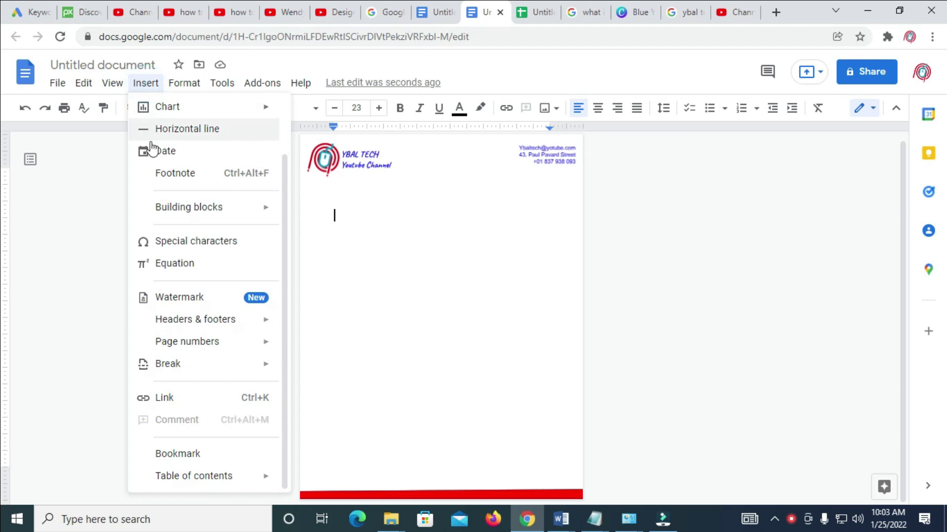
{"action": "left_click", "coordinate": [209, 298]}
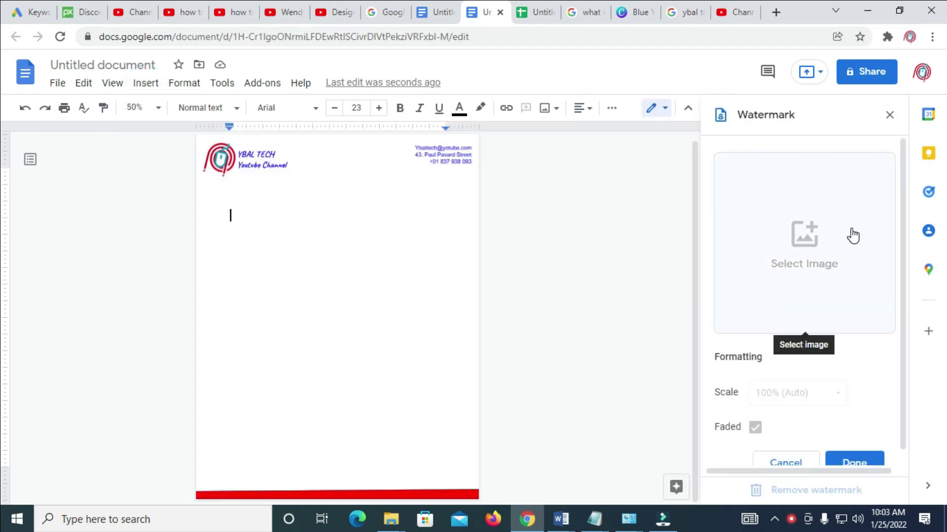
{"action": "left_click", "coordinate": [833, 234]}
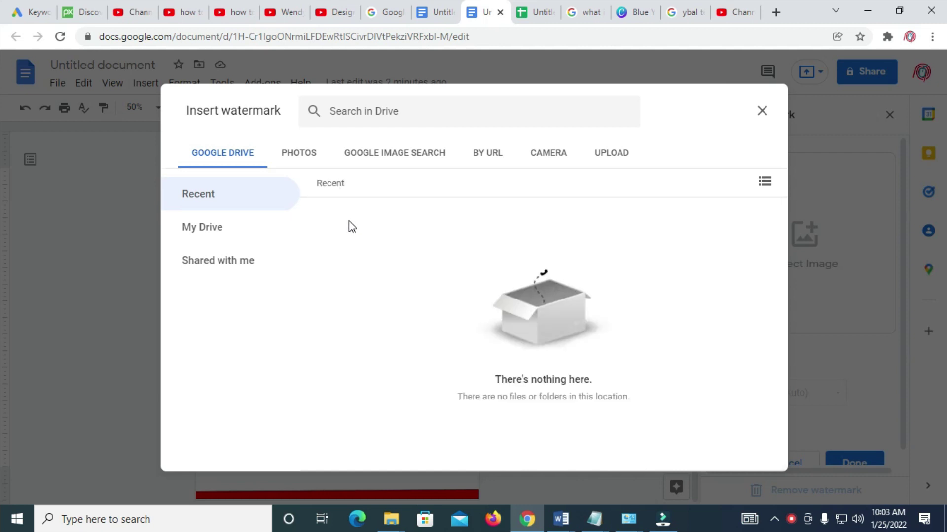
{"action": "left_click", "coordinate": [619, 157]}
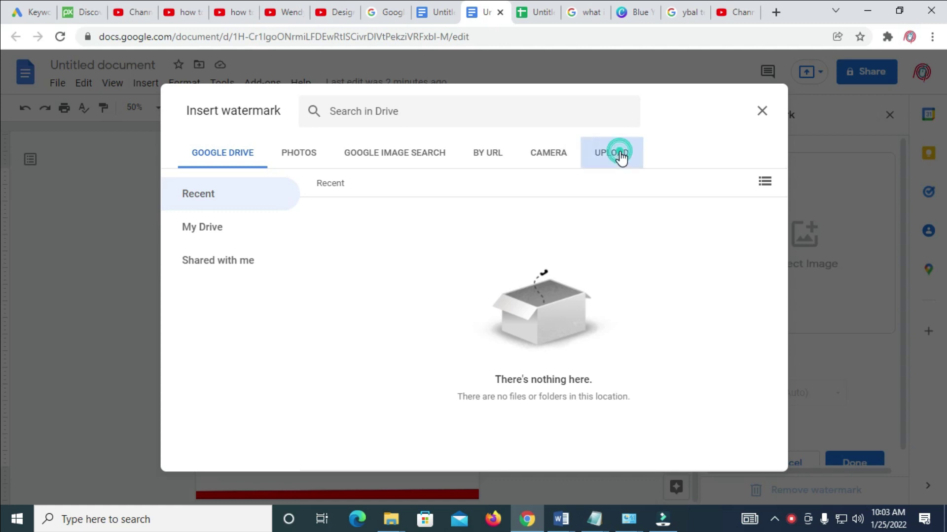
{"action": "left_click", "coordinate": [483, 360]}
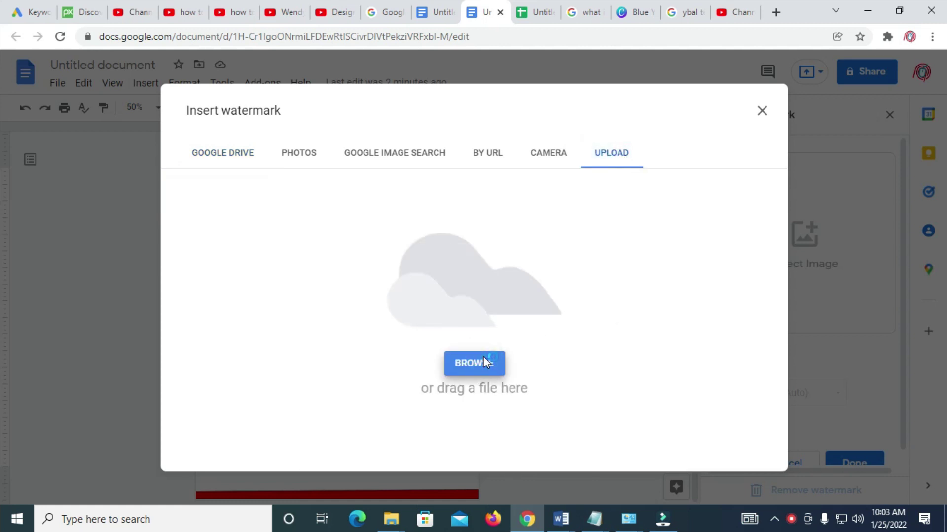
{"action": "left_click", "coordinate": [481, 360]}
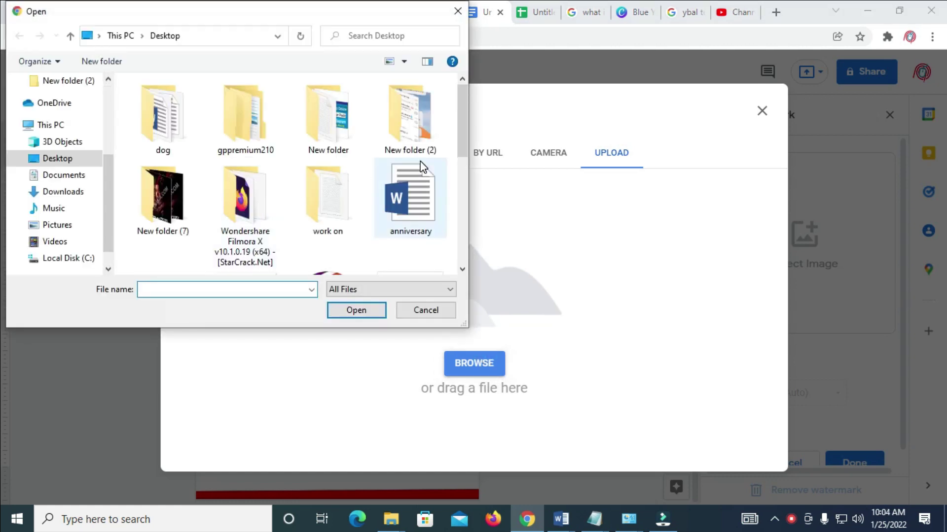
{"action": "left_click", "coordinate": [90, 156]}
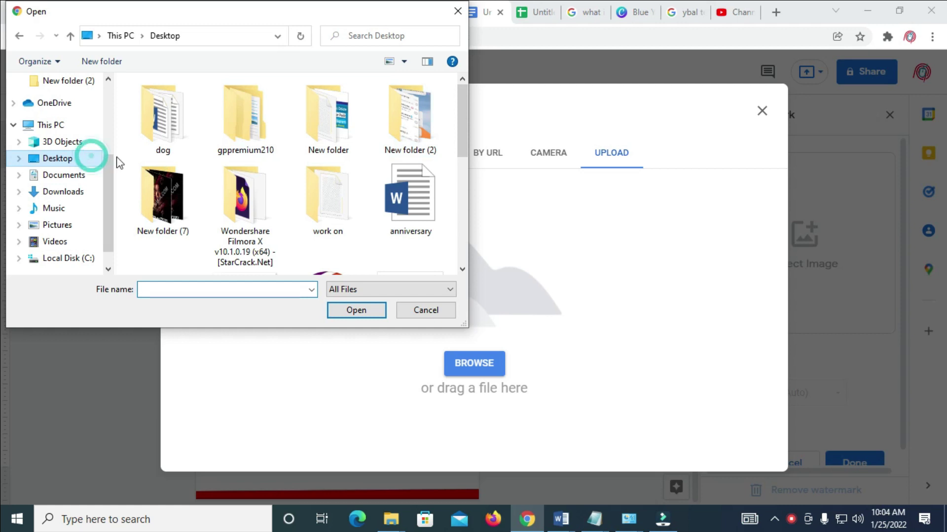
{"action": "left_click_drag", "start_coordinate": [459, 118], "coordinate": [458, 203]}
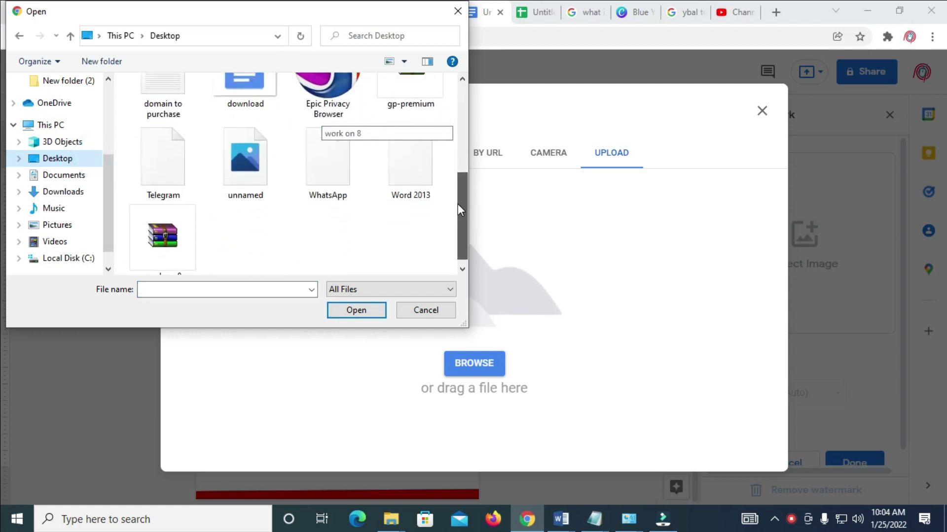
{"action": "left_click", "coordinate": [247, 175]}
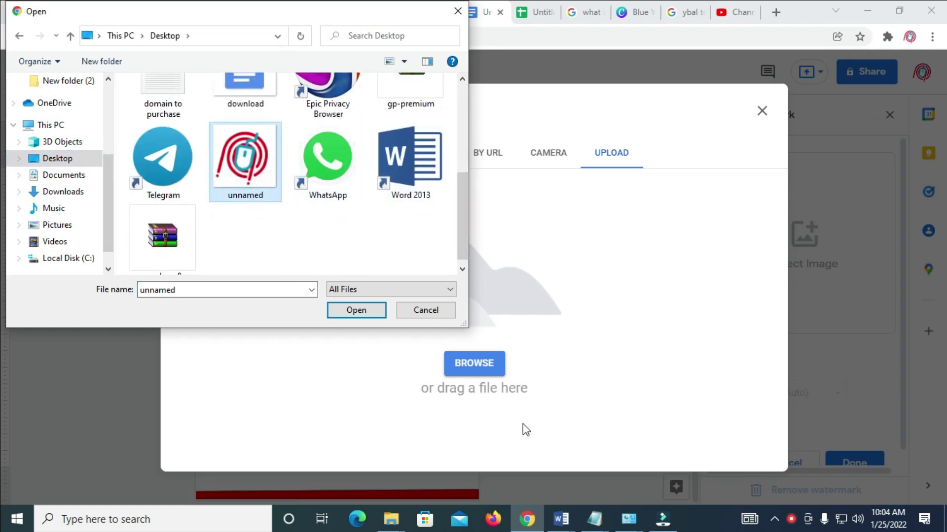
{"action": "left_click", "coordinate": [370, 310]}
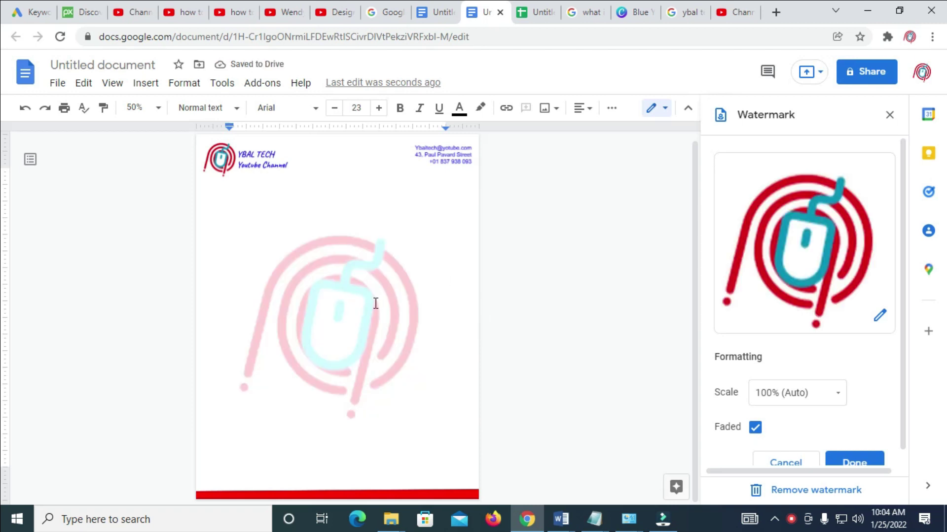
Apply the watermark with Done, then review the letterhead page at 100% zoom.
{"action": "left_click_drag", "start_coordinate": [900, 244], "coordinate": [901, 275]}
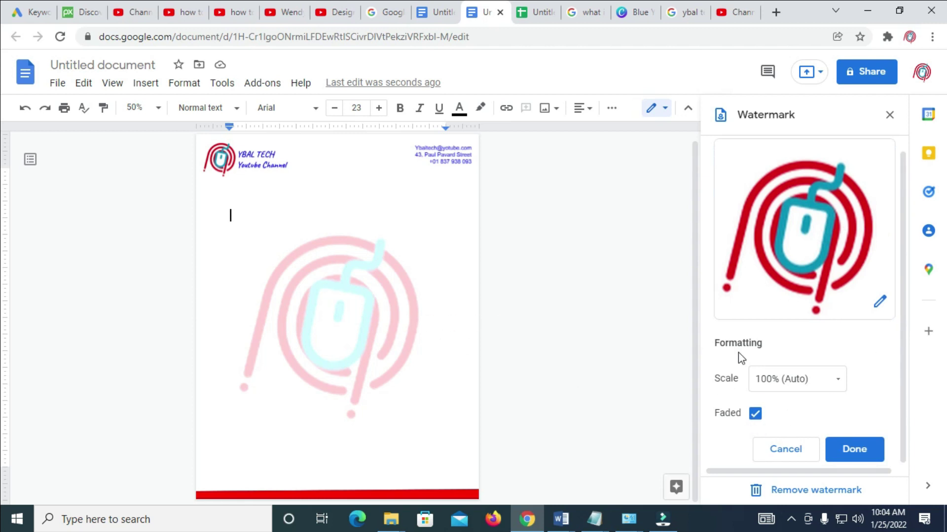
{"action": "left_click", "coordinate": [872, 452]}
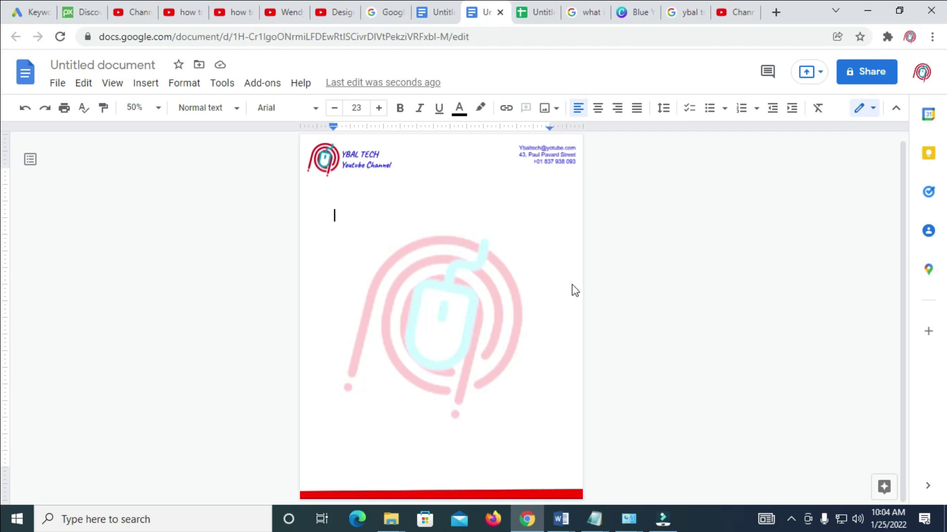
{"action": "left_click", "coordinate": [157, 107]}
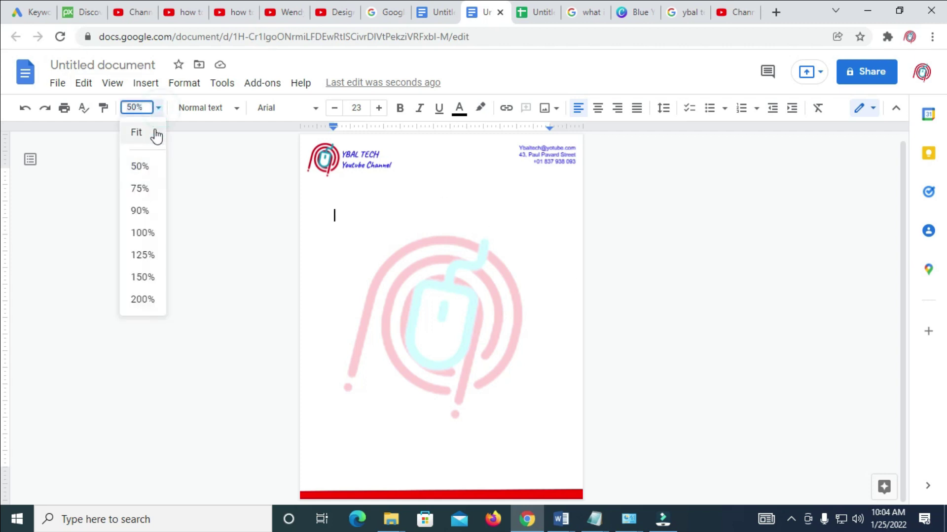
{"action": "left_click", "coordinate": [143, 233]}
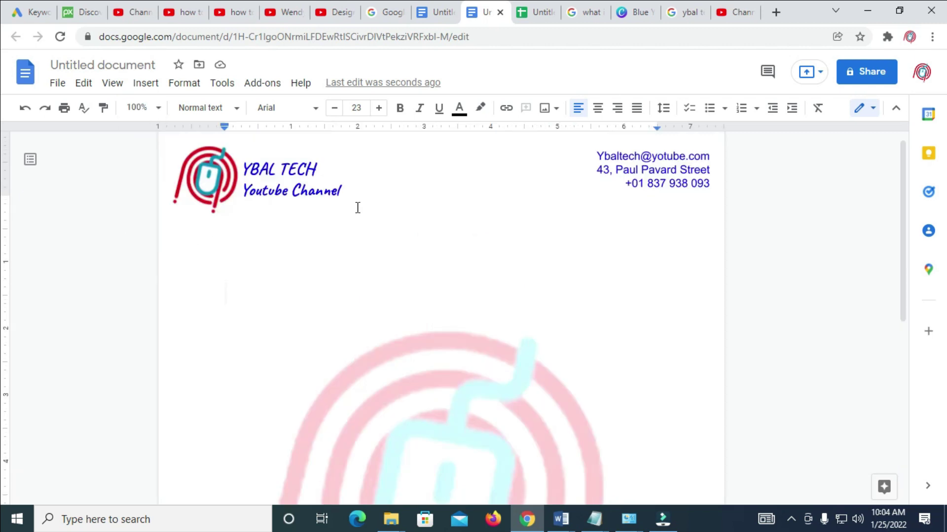
{"action": "scroll", "coordinate": [384, 208], "scroll_direction": "down", "scroll_amount": 7}
{"action": "scroll", "coordinate": [434, 250], "scroll_direction": "up", "scroll_amount": 8}
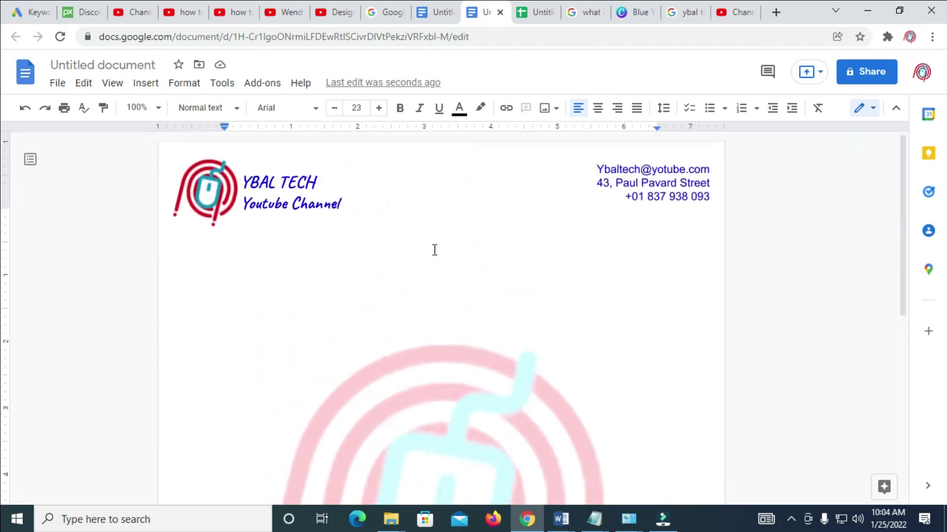